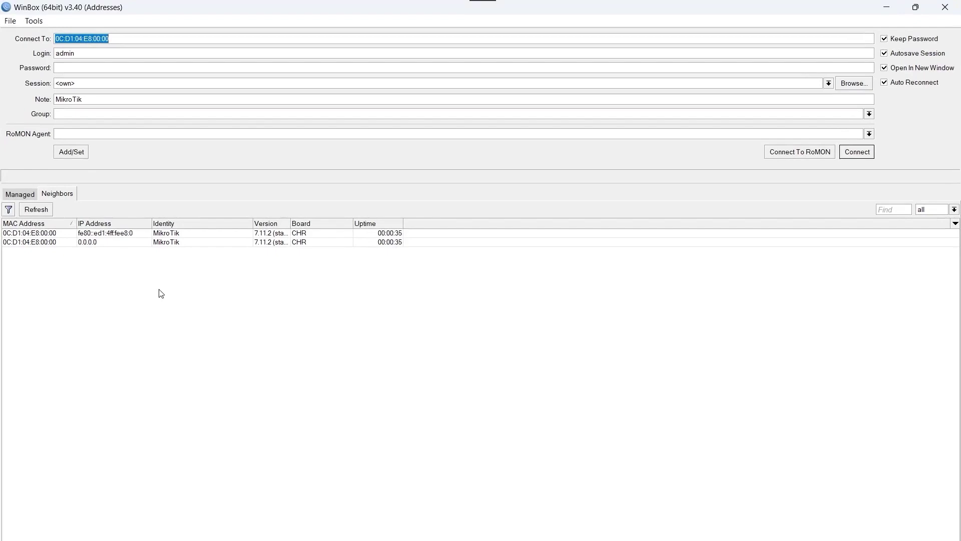
Step: Refresh the neighbor list and connect to the 0.0.0.0 router entry by its MAC address
click(37, 209)
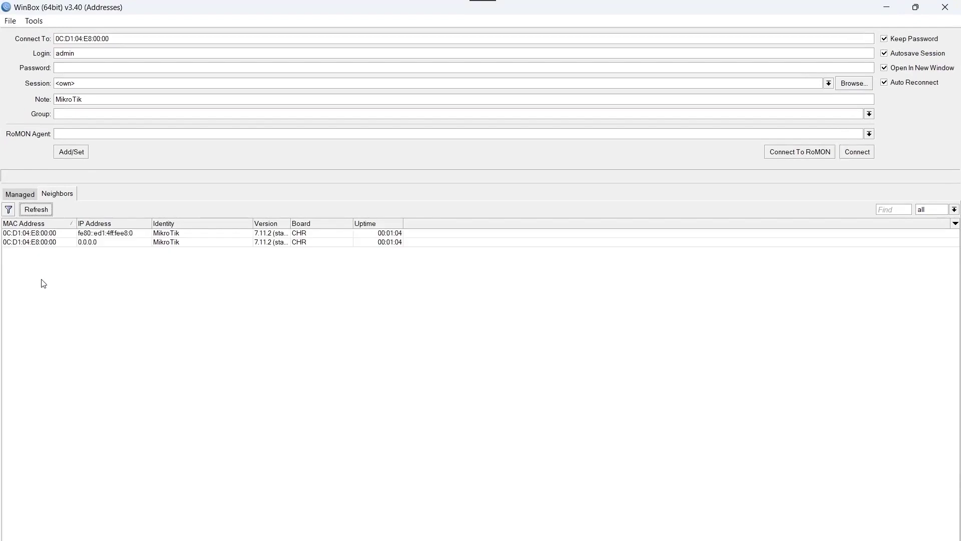
click(41, 243)
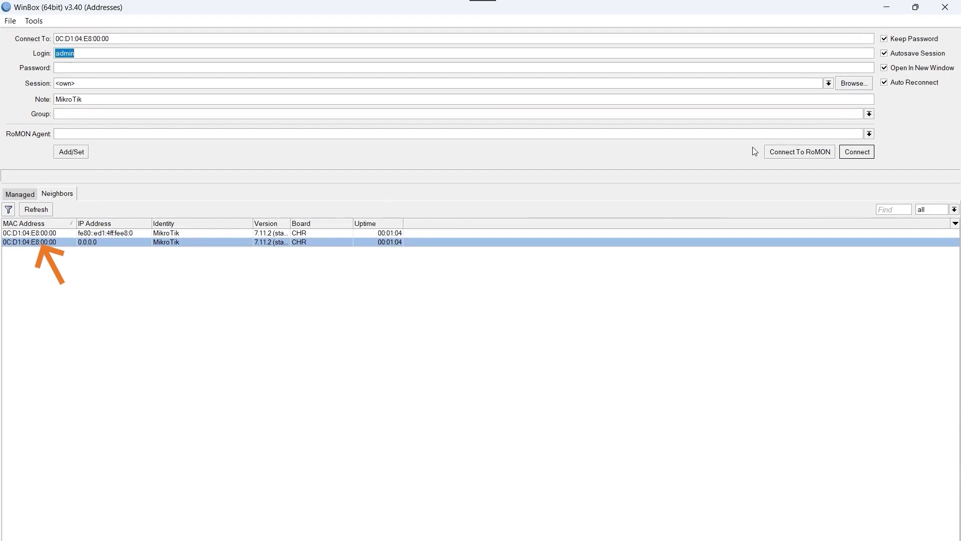
click(857, 152)
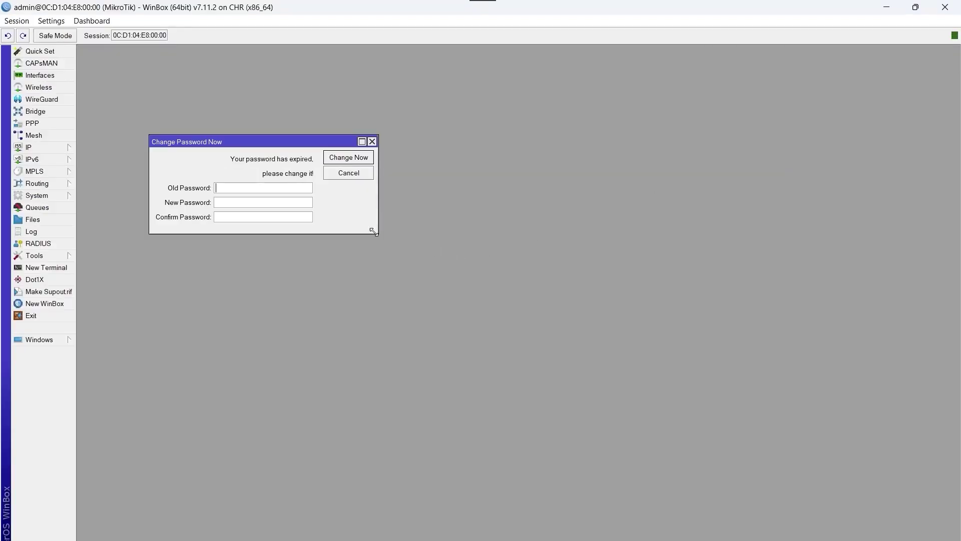
Step: Replace the expired admin password with a new password, entered and confirmed
click(260, 201)
text(****)
click(259, 216)
text(****)
click(340, 160)
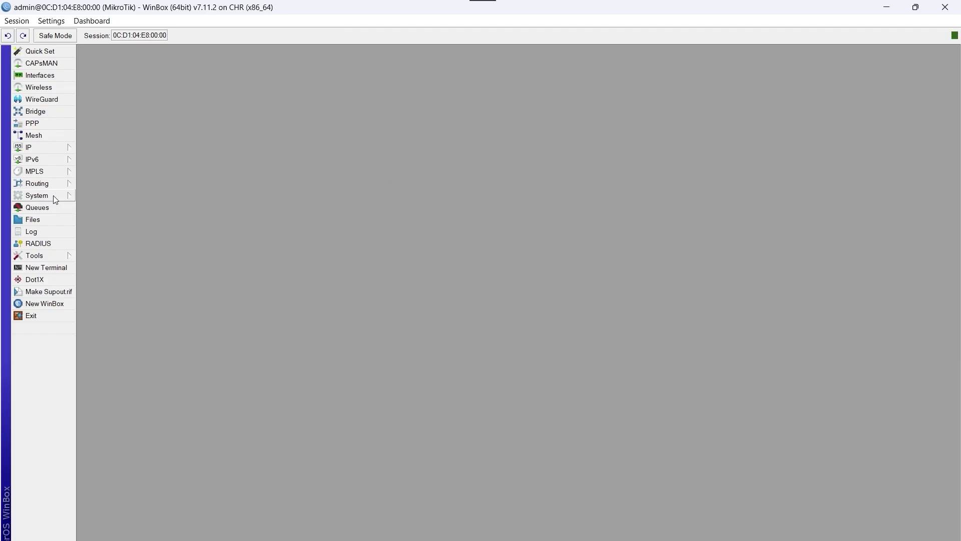
Step: Change the System Identity name from MikroTik to R1 and apply it
click(37, 195)
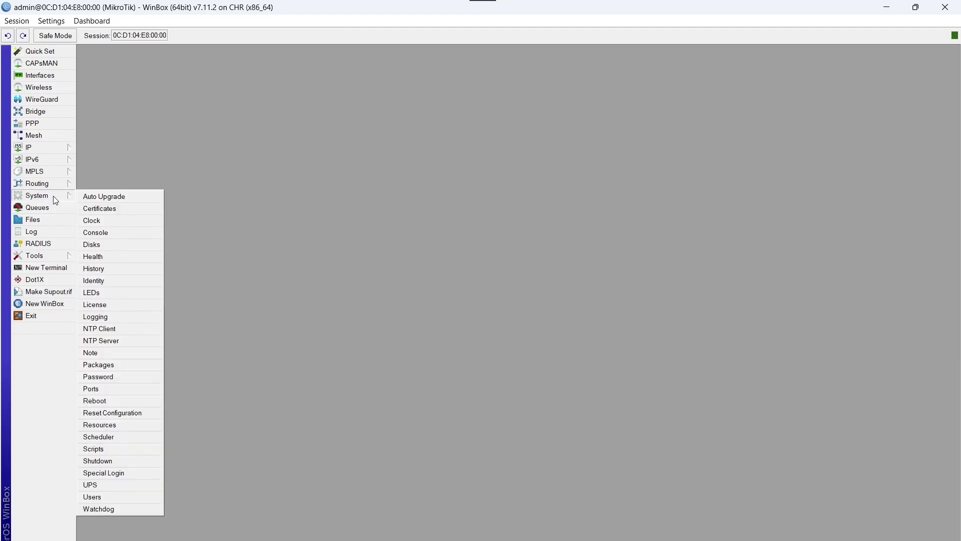
click(127, 281)
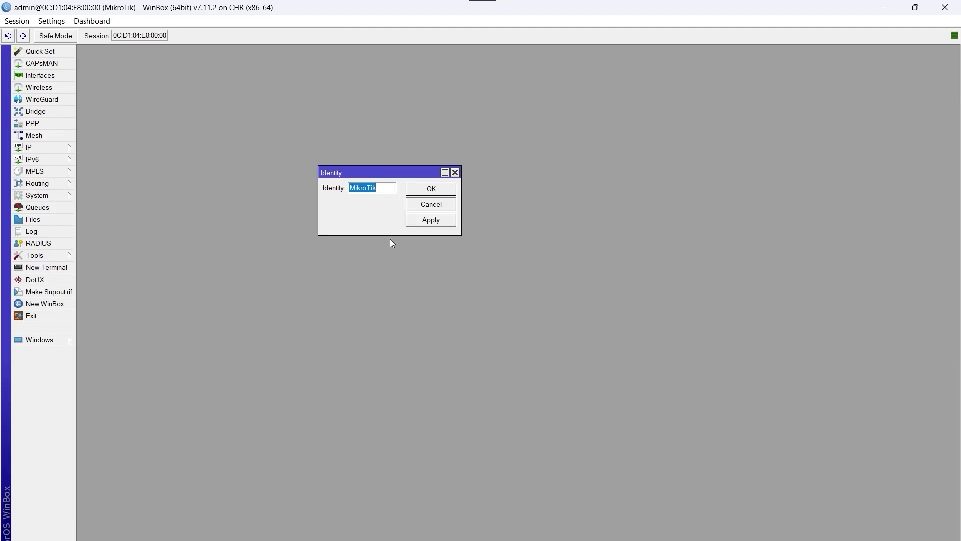
key(Caps_Lock)
text(R1)
key(Caps_Lock)
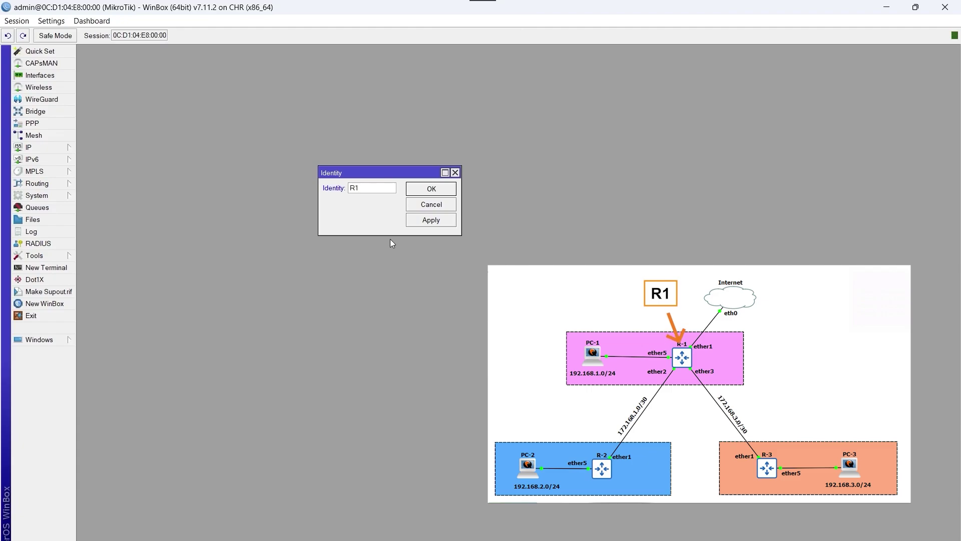
click(434, 220)
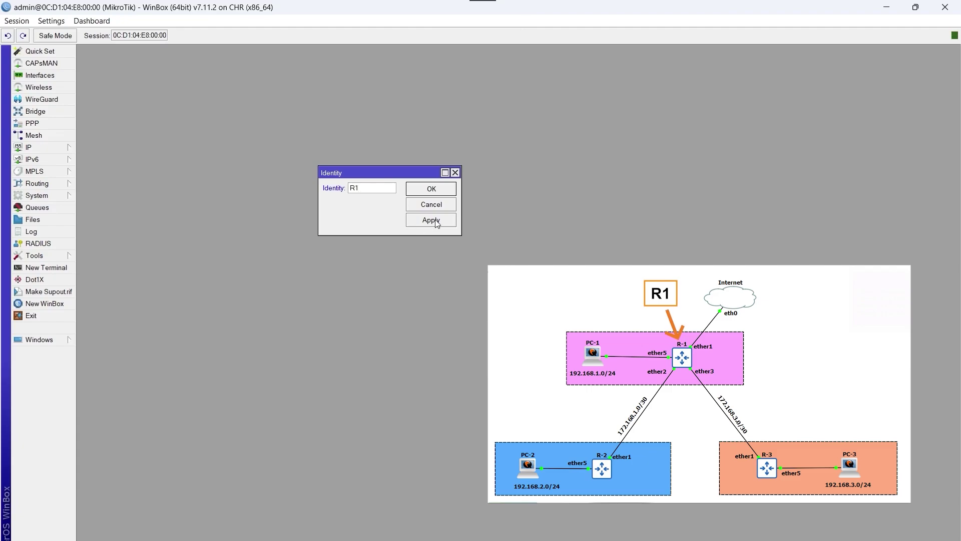
click(425, 194)
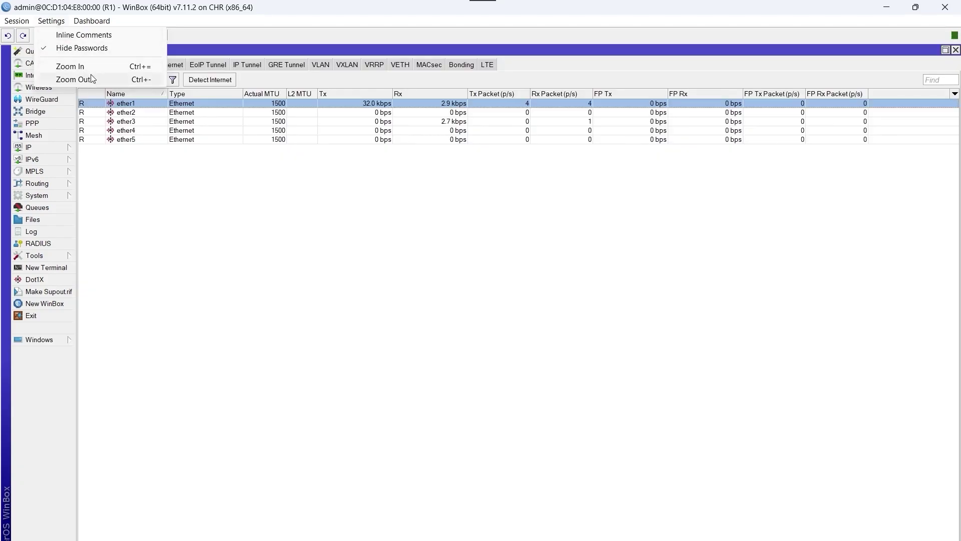
Step: Enlarge the WinBox display and rename interface ether1 to ether1_Wan
click(82, 67)
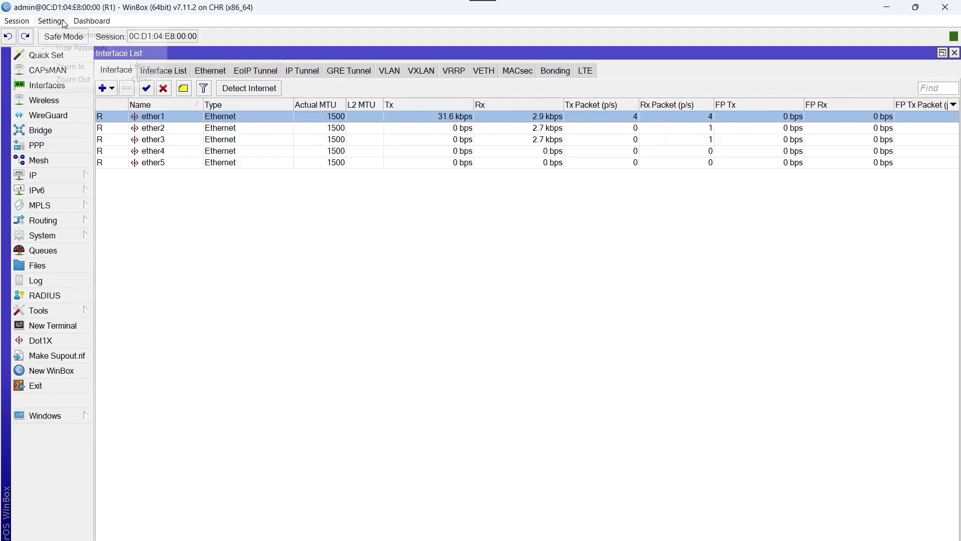
click(52, 21)
click(70, 66)
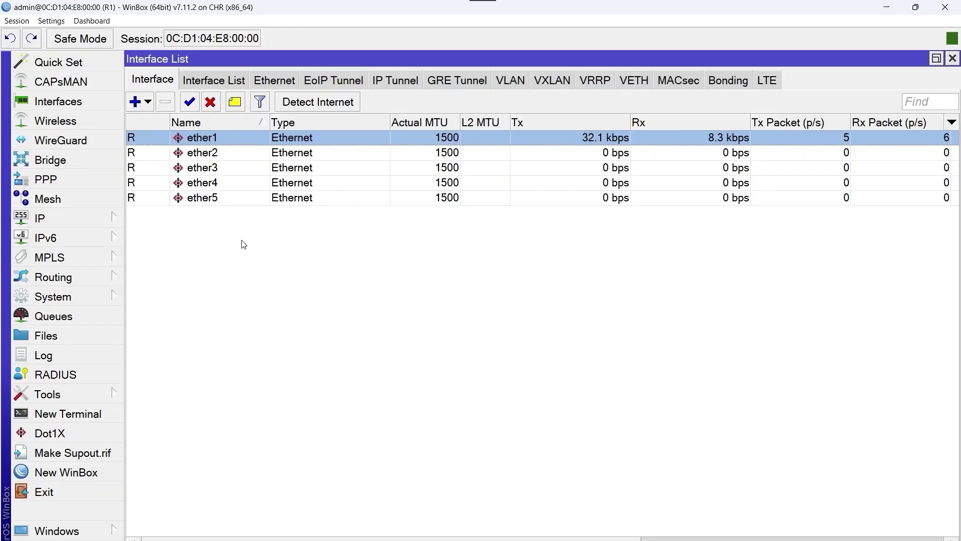
double_click(239, 137)
click(343, 105)
text(_)
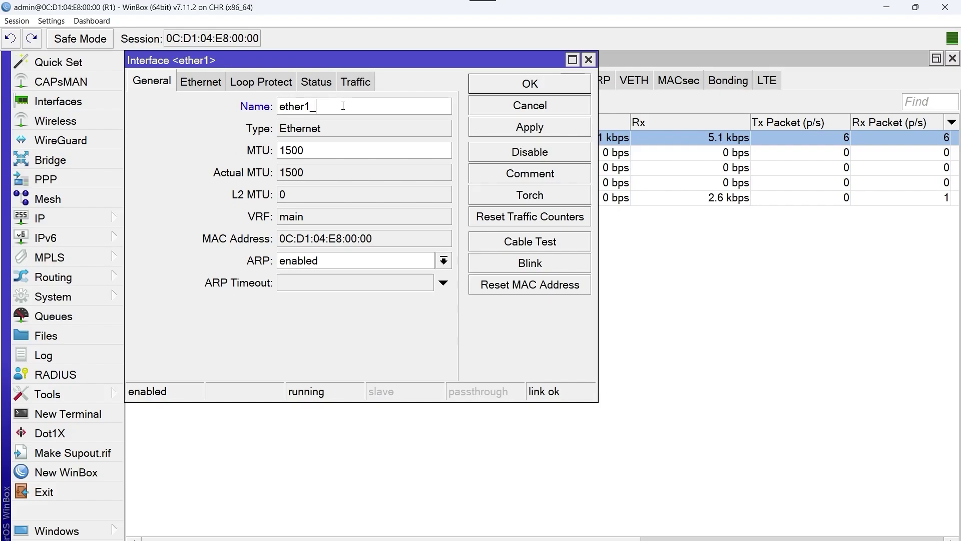
text(W)
key(Caps_Lock)
text(an)
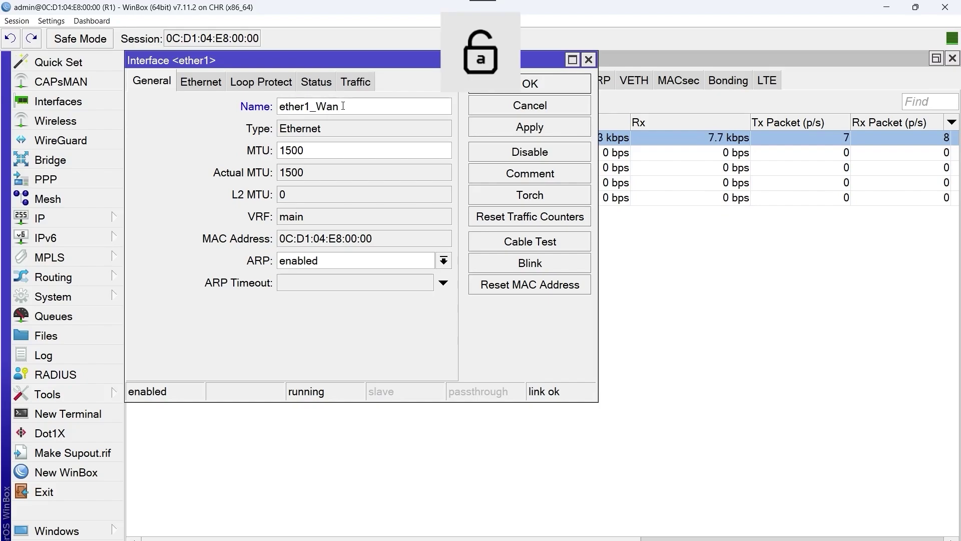
click(549, 85)
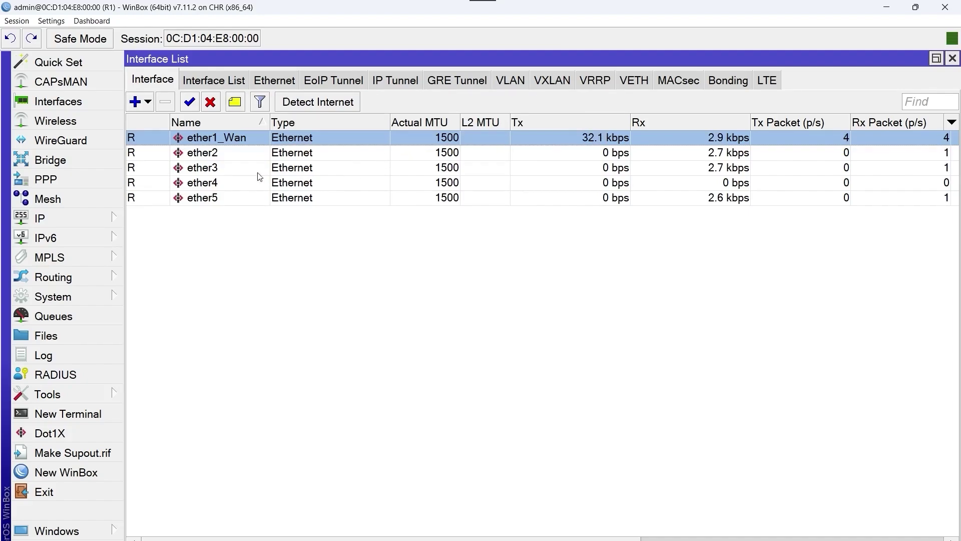
Step: Rename interface ether2 to ether2_To_R2
double_click(242, 153)
click(321, 107)
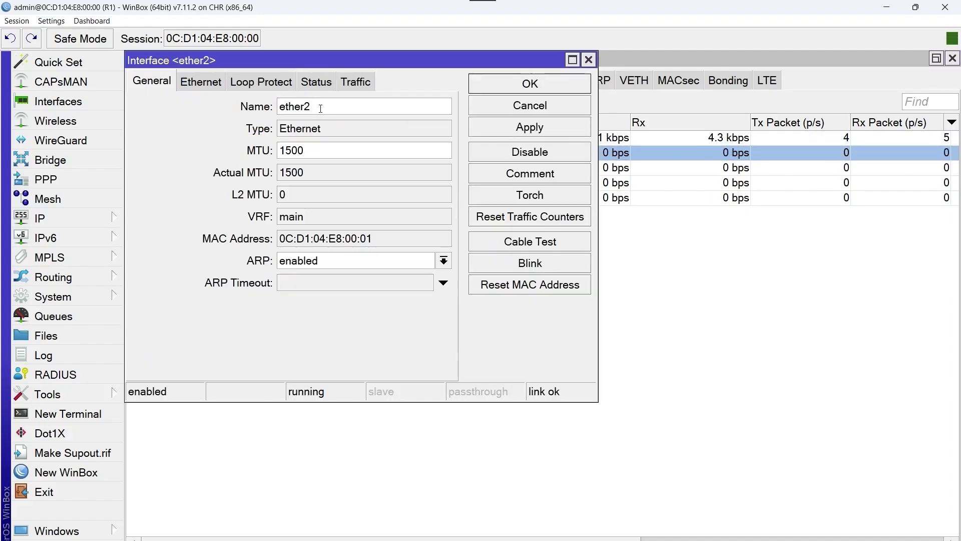
text(_)
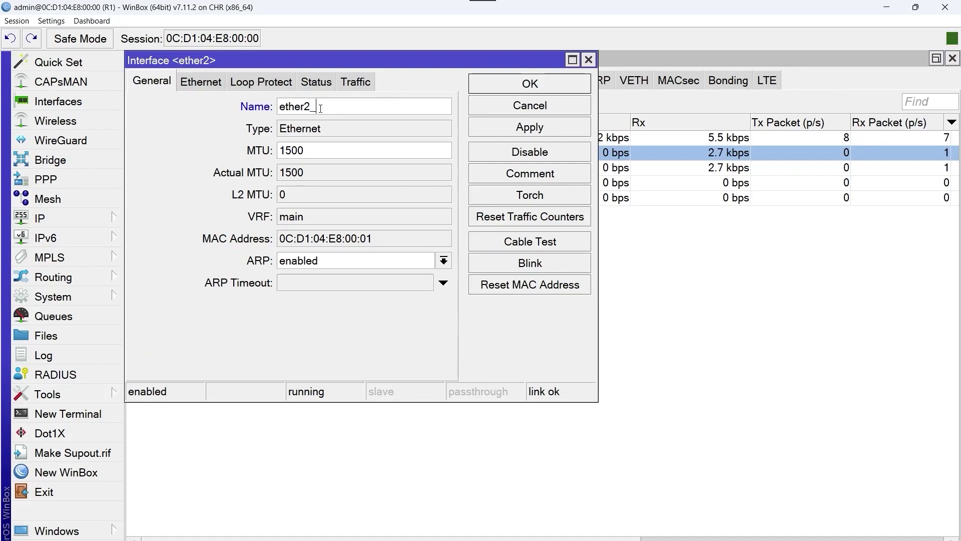
key(Caps_Lock)
text(T)
key(Caps_Lock)
text(o_)
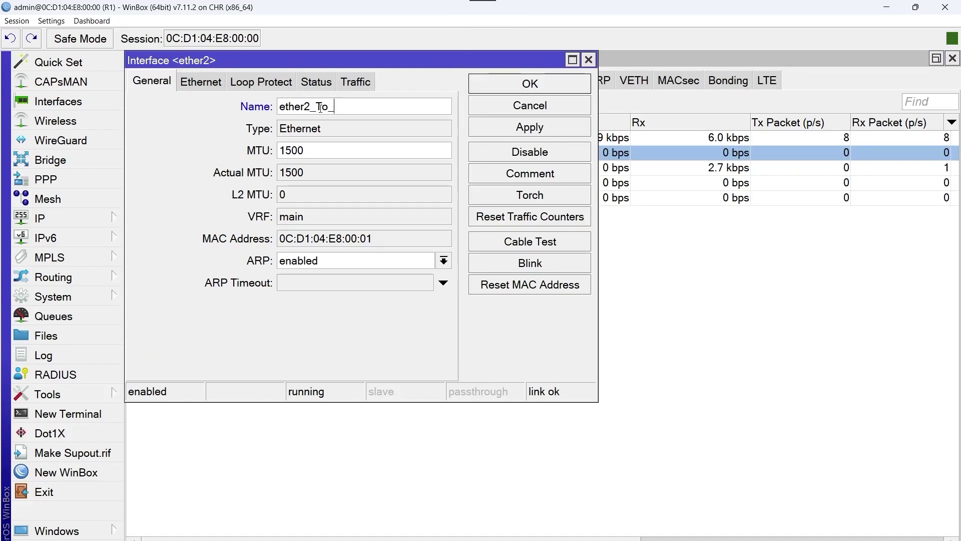
key(Caps_Lock)
text(R)
key(Caps_Lock)
text(2)
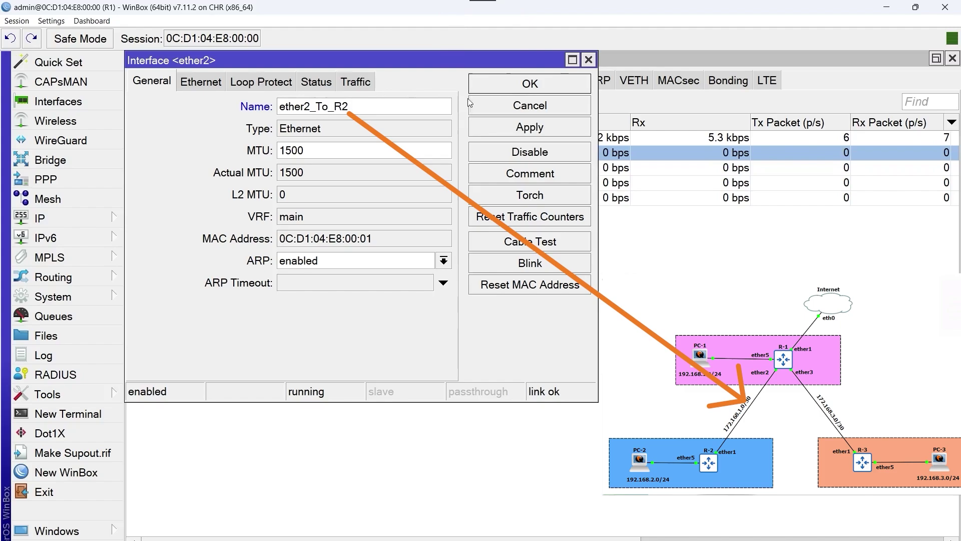
click(512, 83)
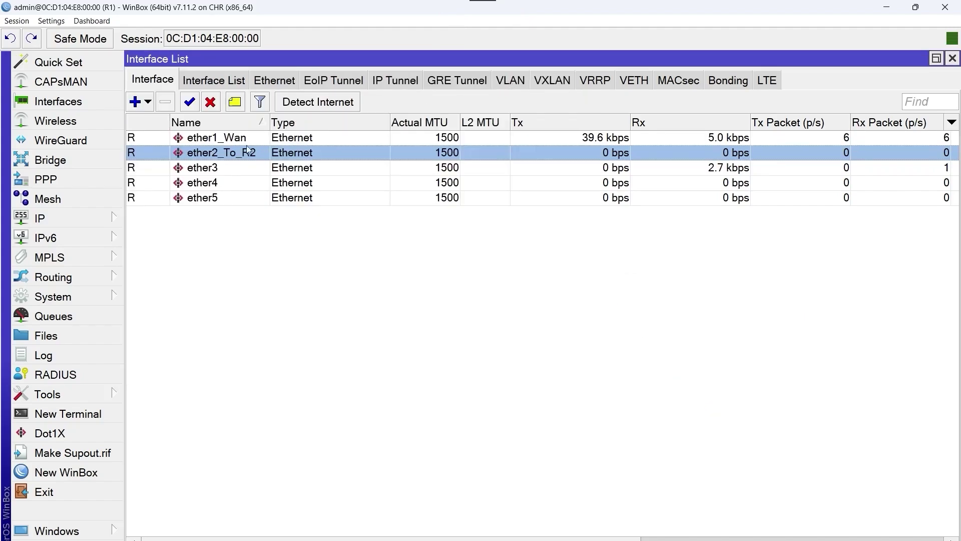
Step: Rename interface ether3 to ether3_To_R3
double_click(229, 169)
click(341, 105)
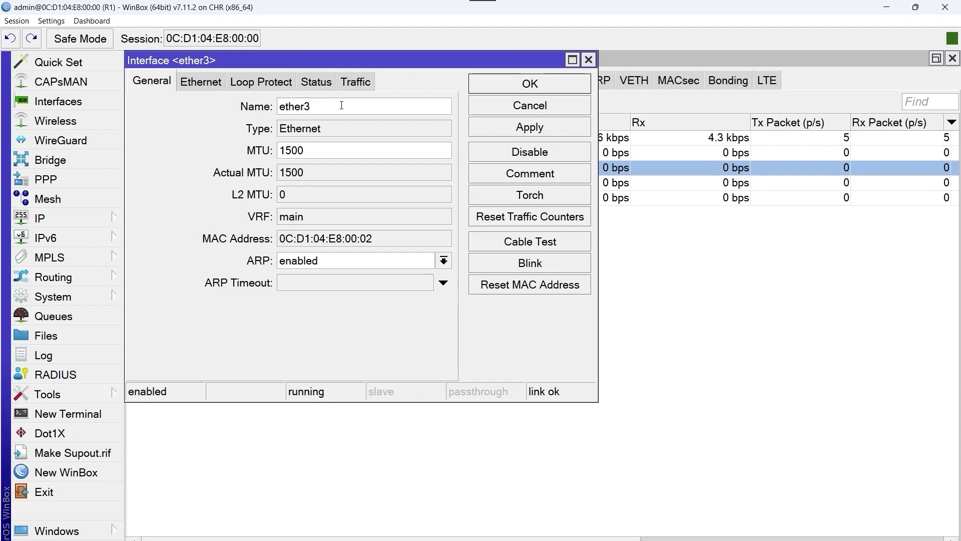
text(_)
key(Caps_Lock)
text(T)
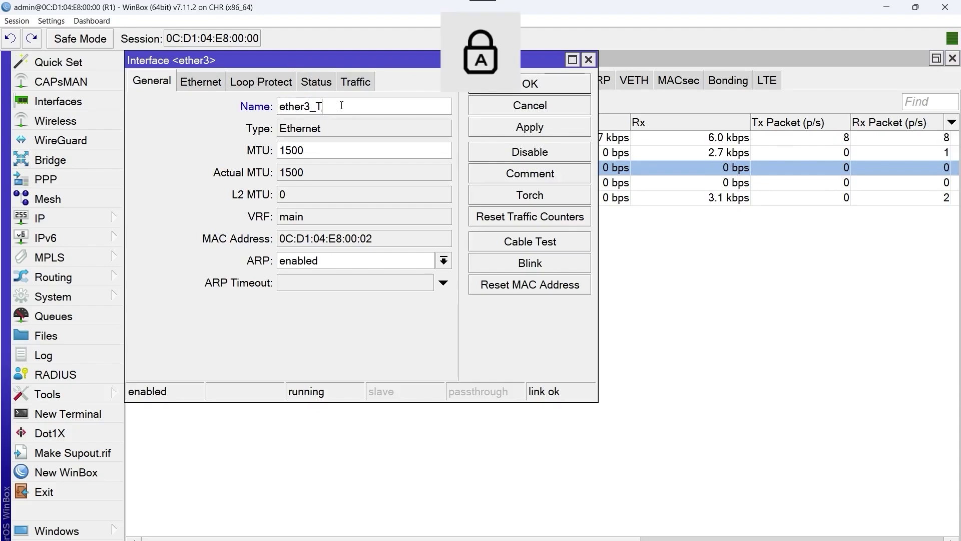
key(Caps_Lock)
text(o_)
key(Caps_Lock)
text(R3)
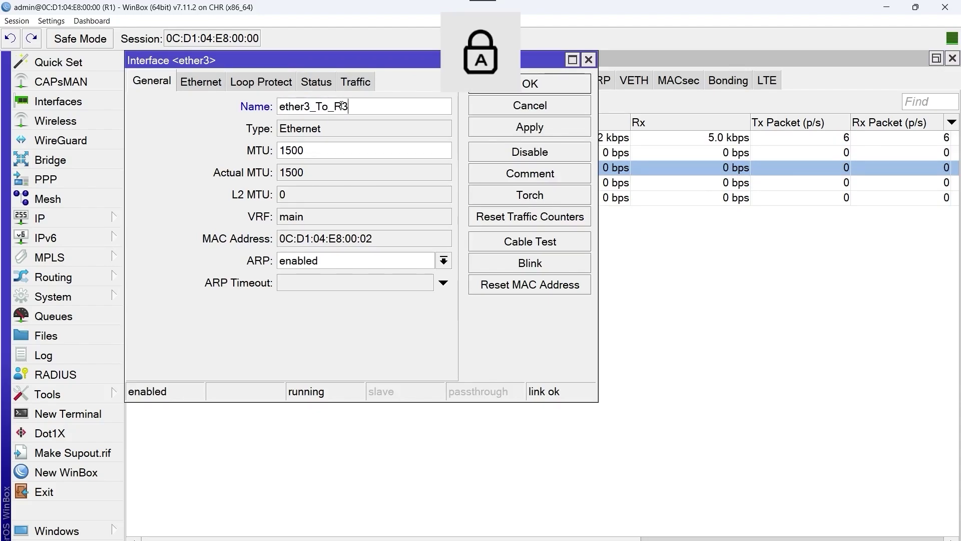
click(516, 87)
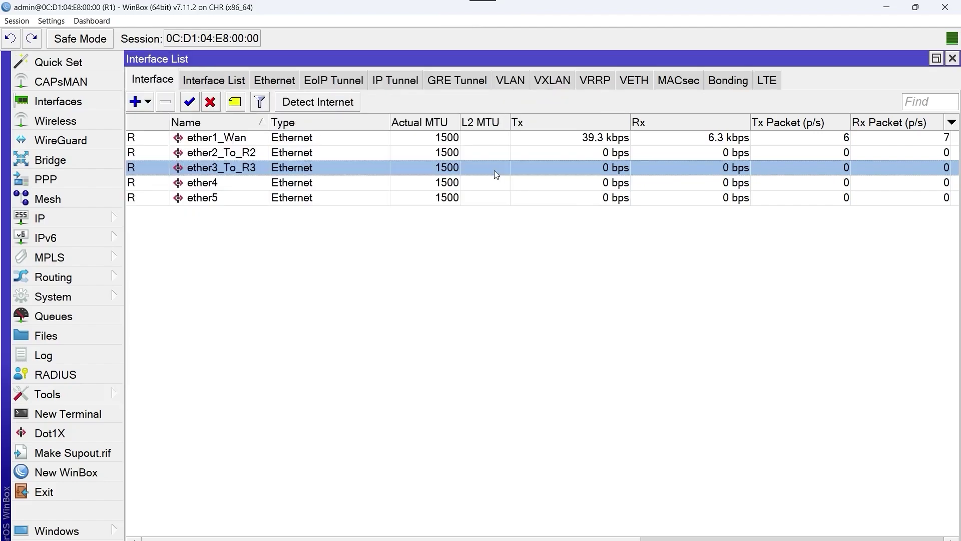
Step: Rename interface ether5 to ether5_To_PC1
double_click(247, 198)
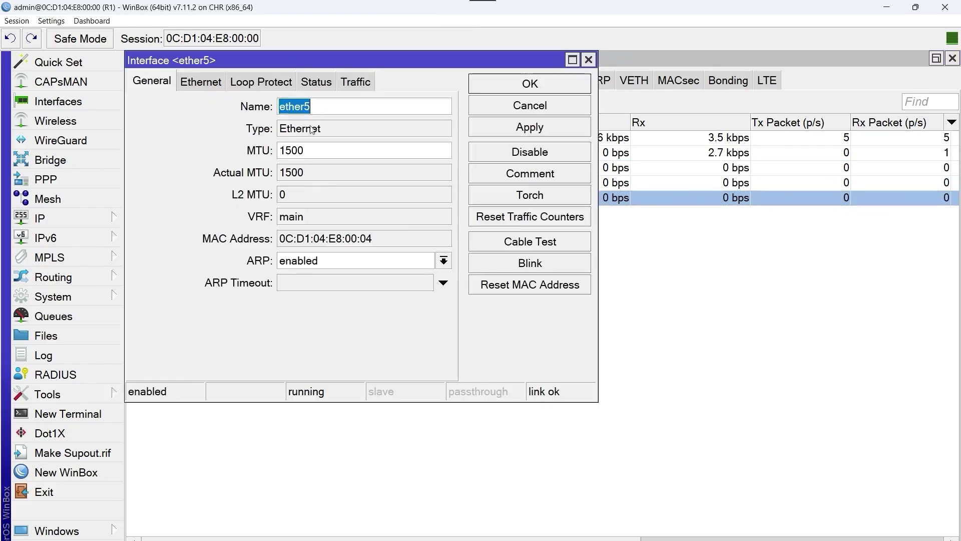
click(322, 109)
text(_)
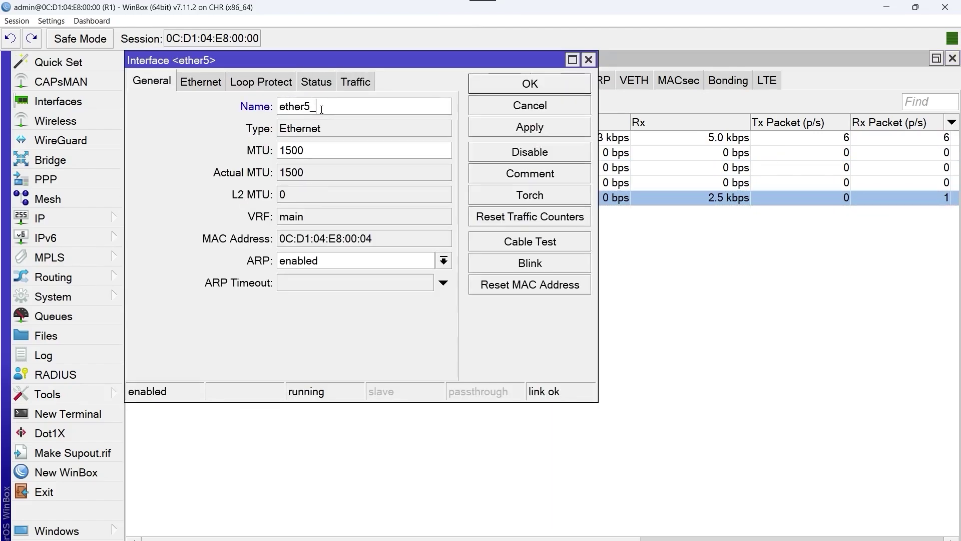
text(T)
key(Caps_Lock)
text(o_)
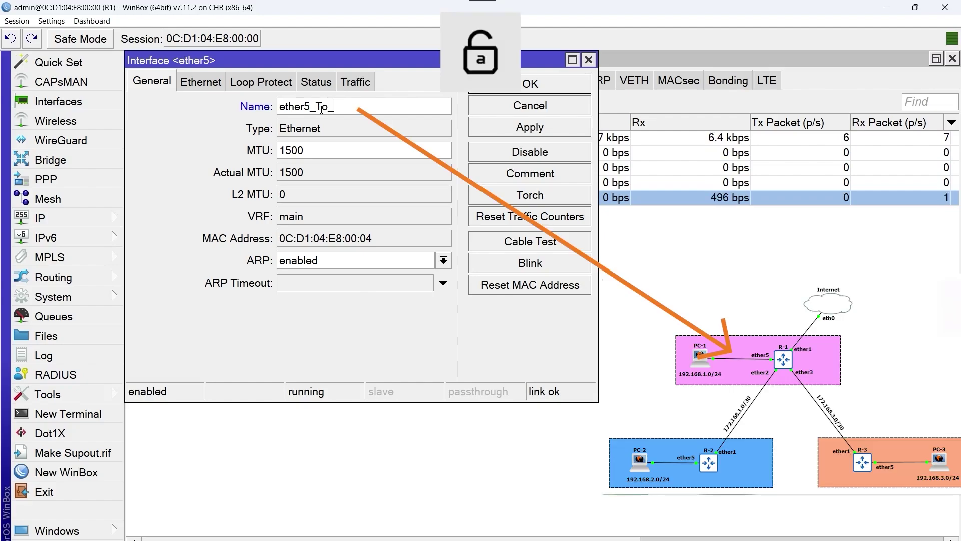
key(Caps_Lock)
text(PC1)
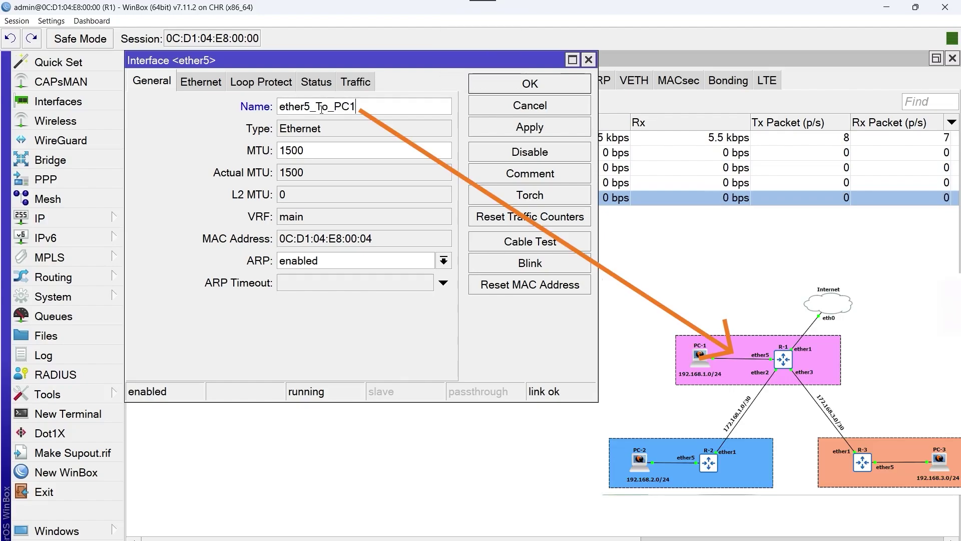
click(506, 86)
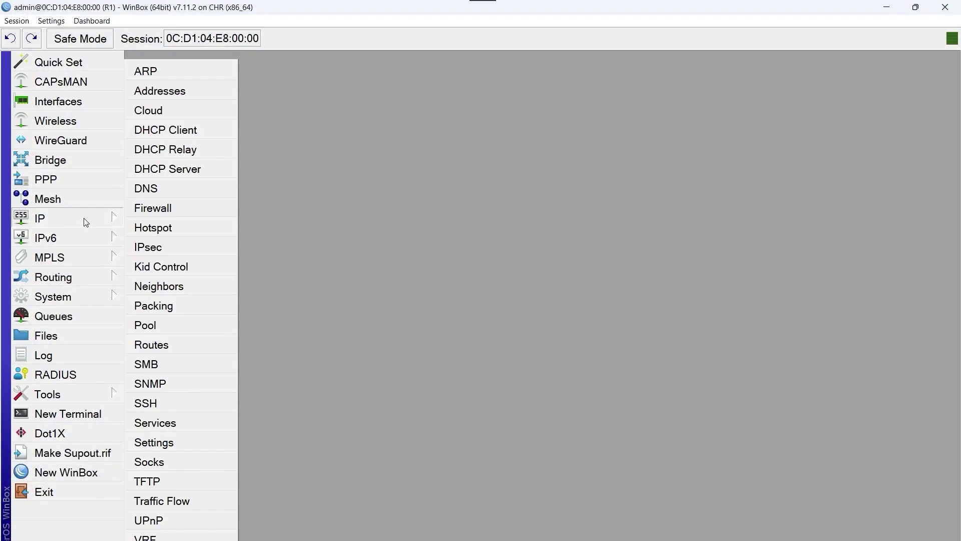
Step: Add a DHCP client on ether1_Wan with Add Default Route set to yes
click(218, 132)
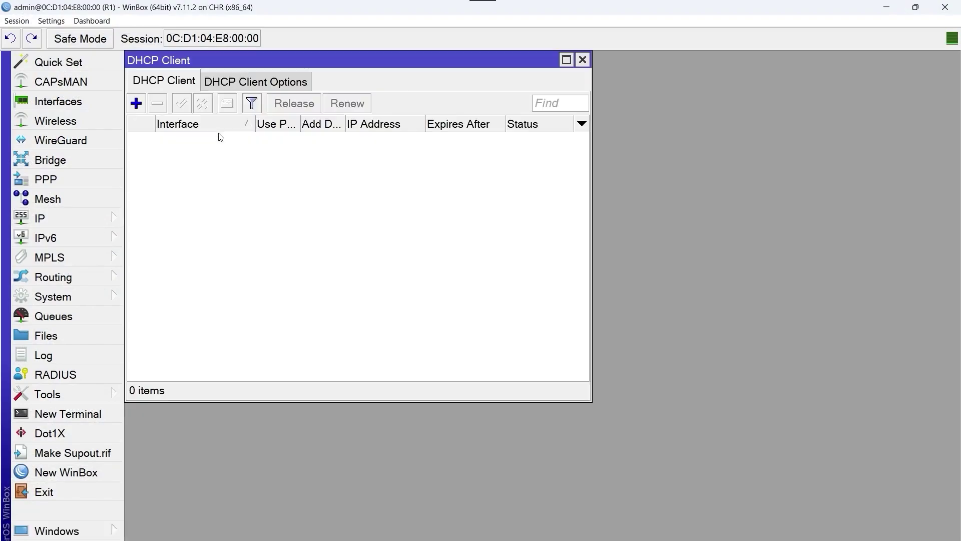
click(140, 108)
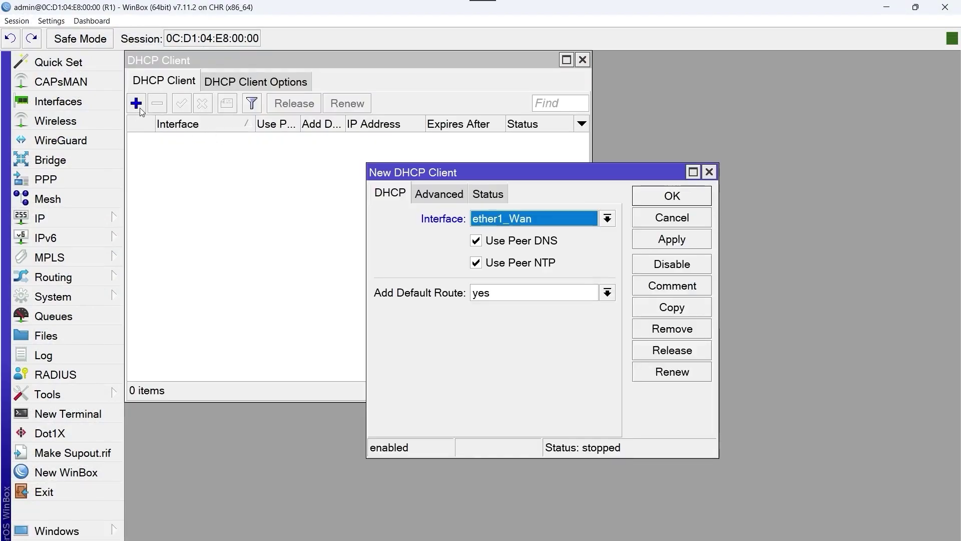
click(609, 220)
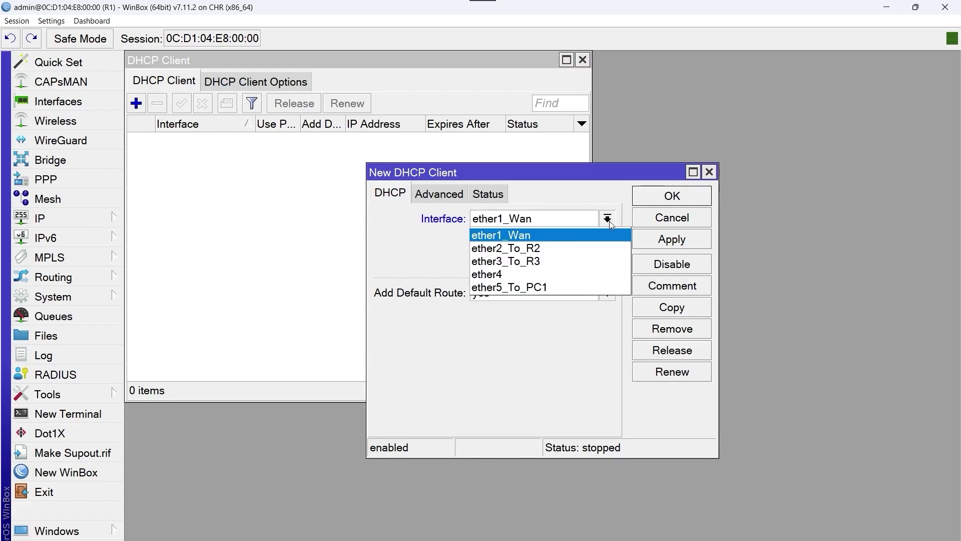
click(606, 239)
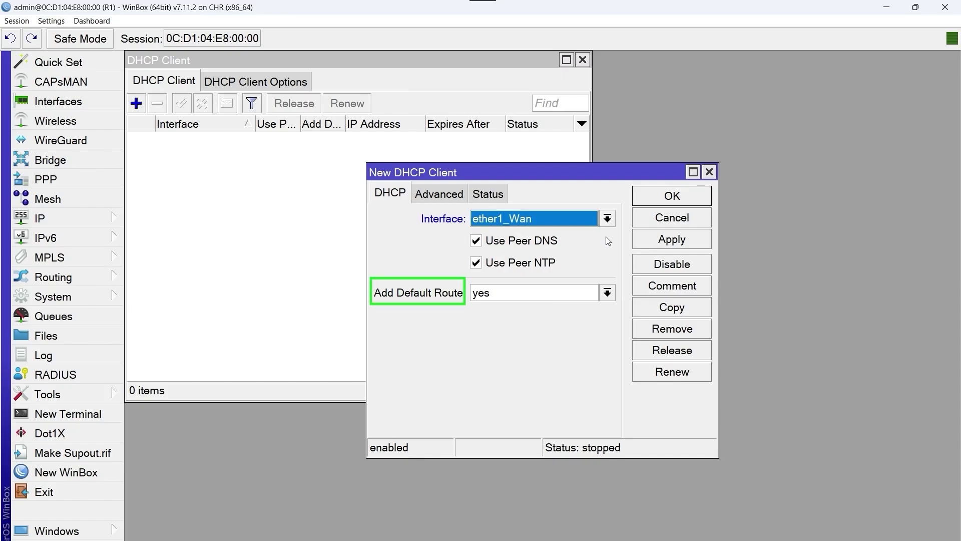
click(607, 293)
click(608, 292)
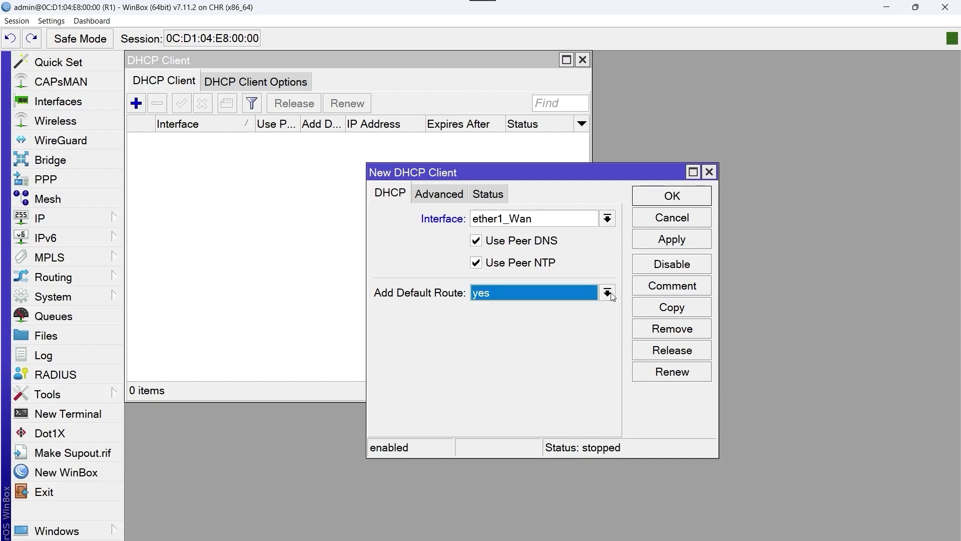
click(661, 202)
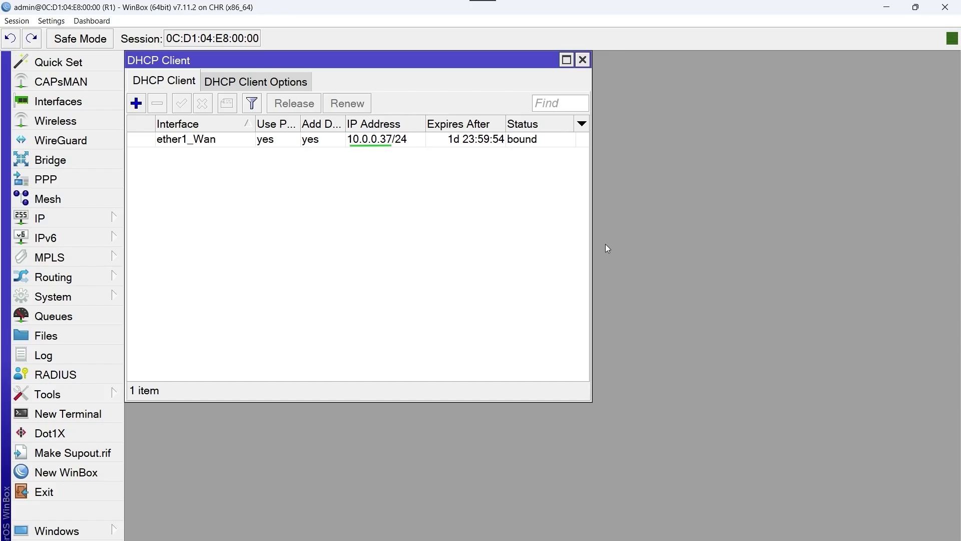
Step: Check the route table for the default route via 10.0.0.1, then close the route and DHCP client lists
click(104, 219)
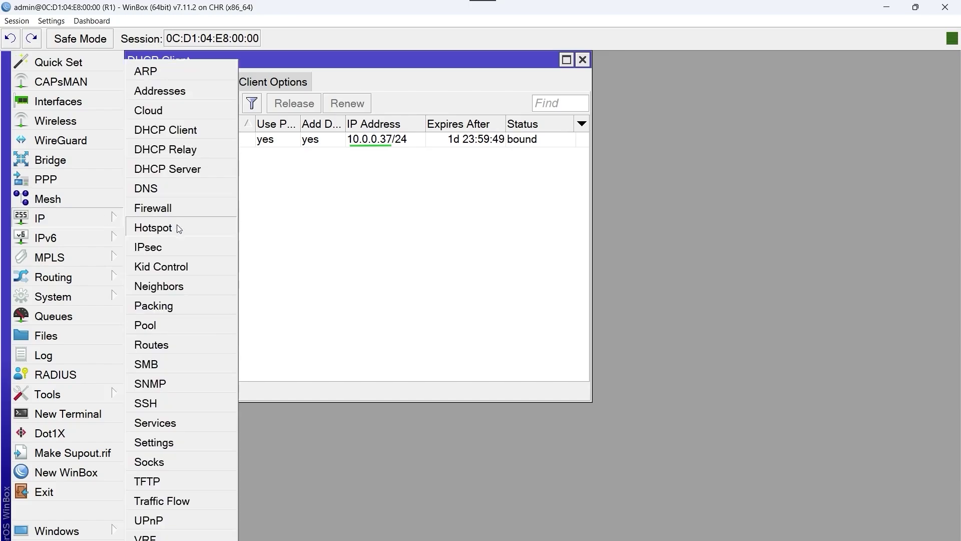
click(186, 353)
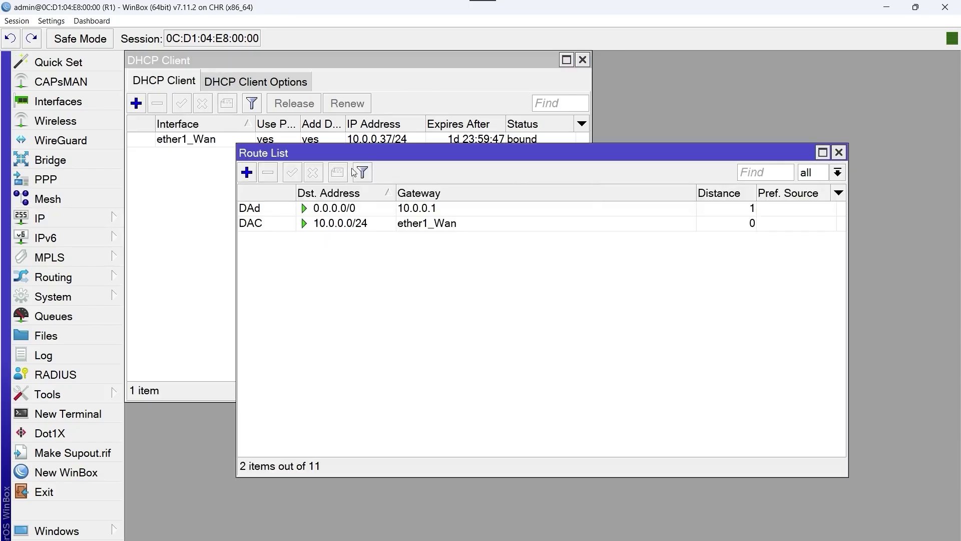
drag(359, 159, 305, 190)
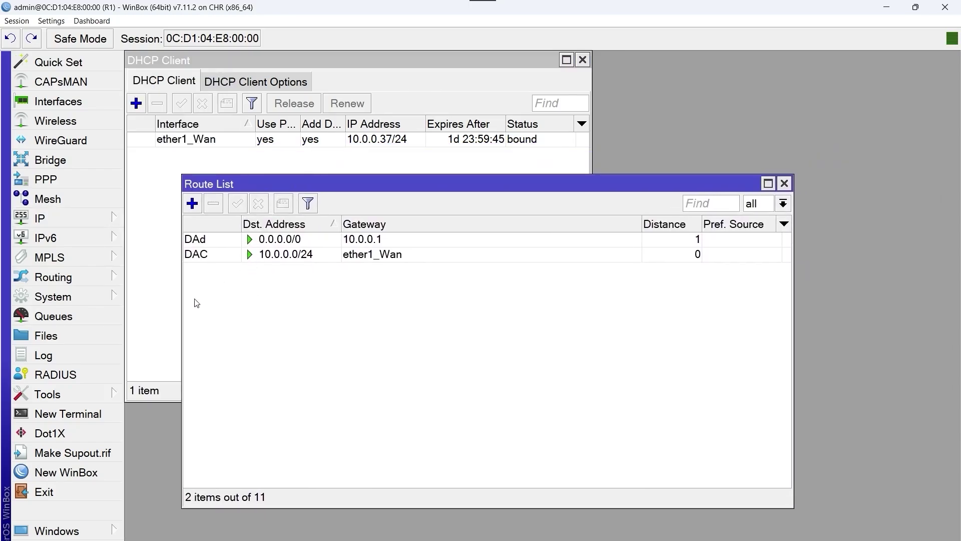
mouse_move(202, 246)
click(784, 183)
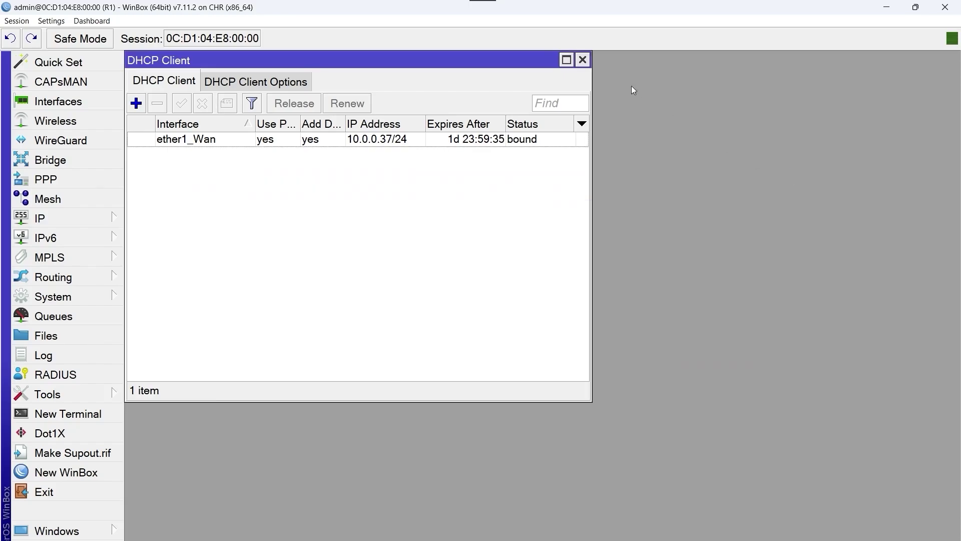
click(583, 60)
Step: Ping google.com from the router and stop after replies arrive with 0% loss
click(106, 397)
click(150, 245)
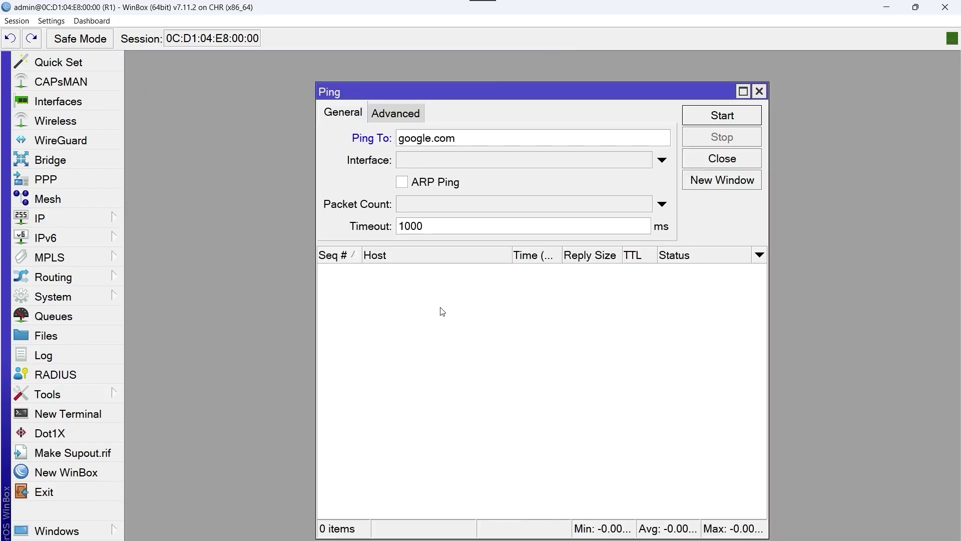
click(707, 116)
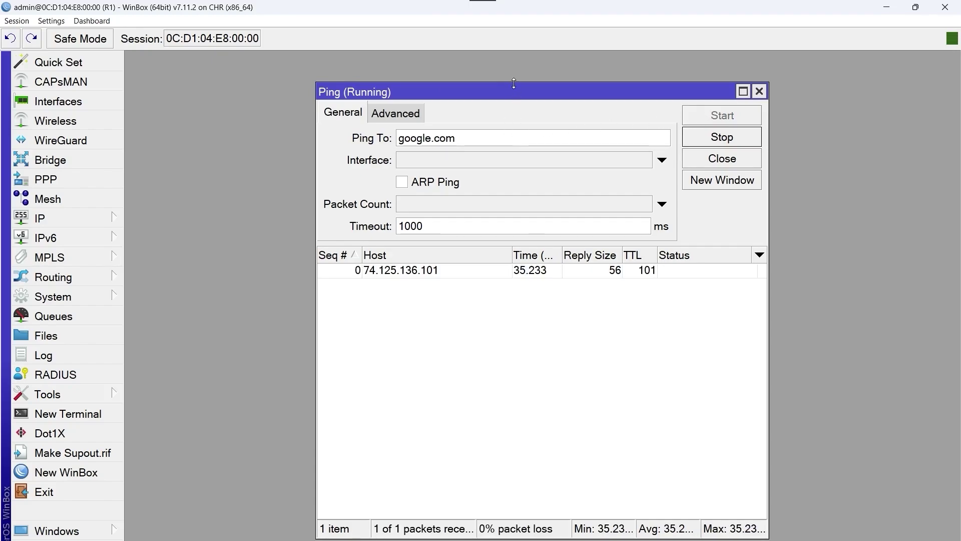
drag(506, 91, 459, 84)
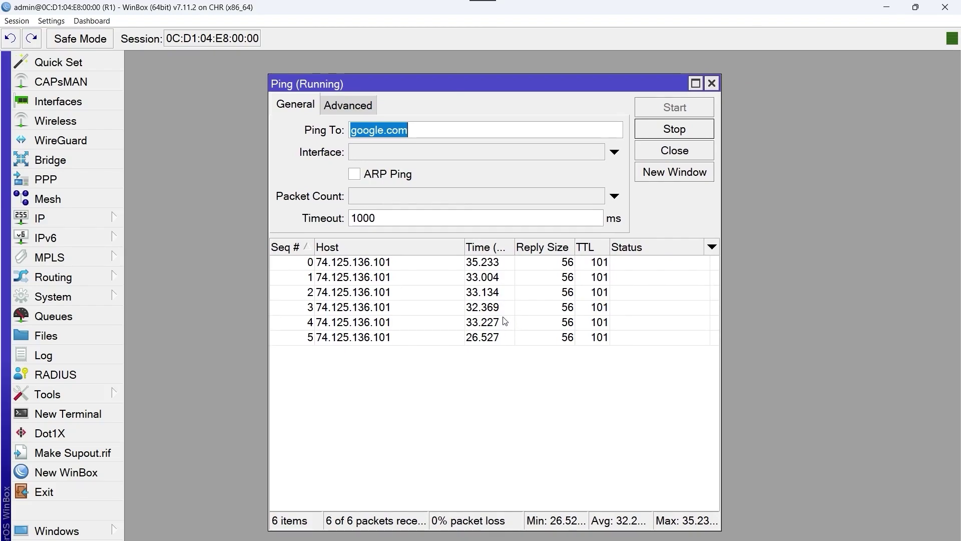
click(670, 135)
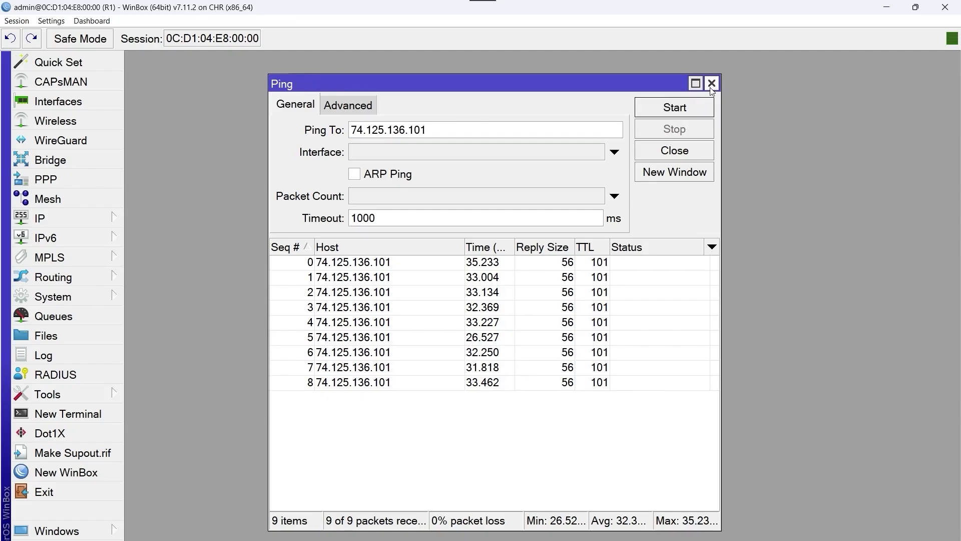
Step: Close the Ping window after the google.com test
click(711, 84)
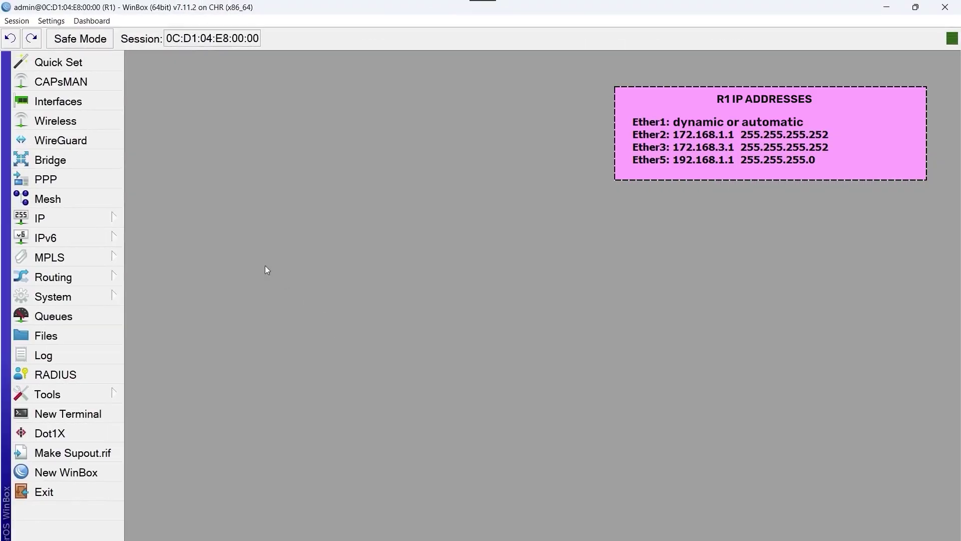
Step: Add the address 172.168.1.1/30 on interface ether2_To_R2 in IP > Addresses
click(62, 221)
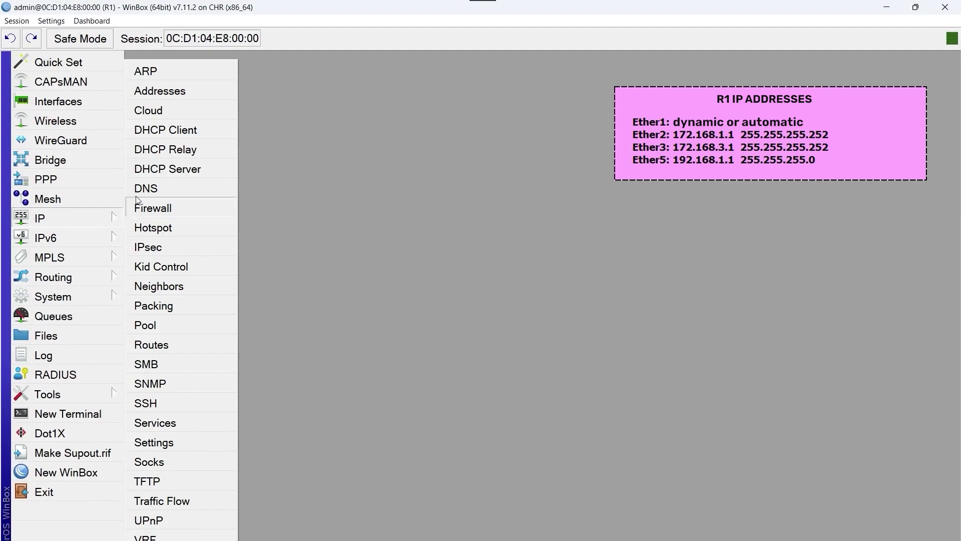
click(200, 91)
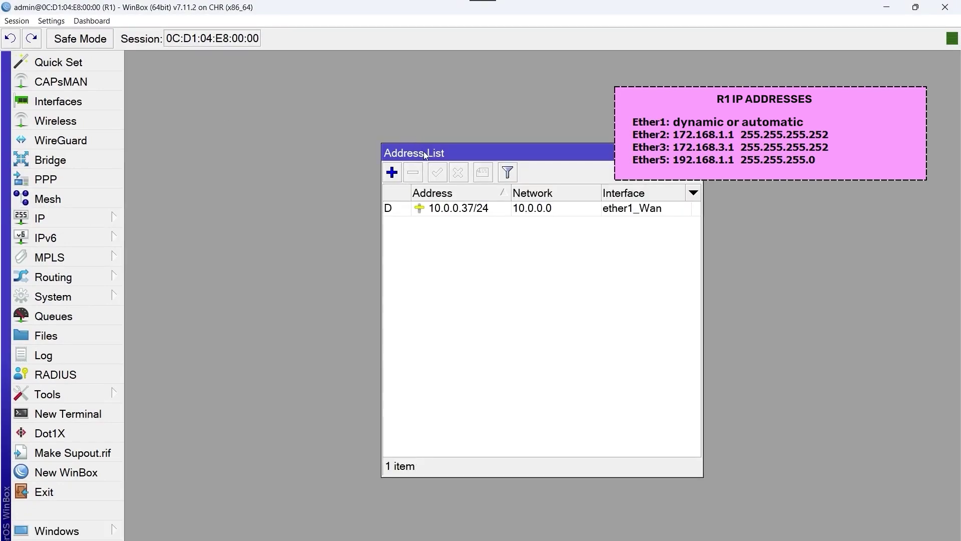
drag(424, 152, 315, 115)
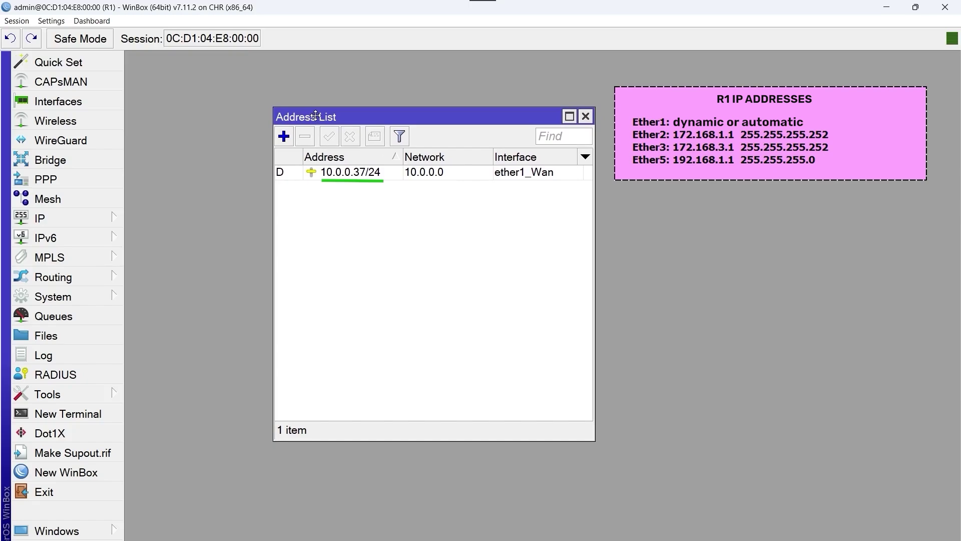
drag(315, 115, 311, 114)
click(280, 137)
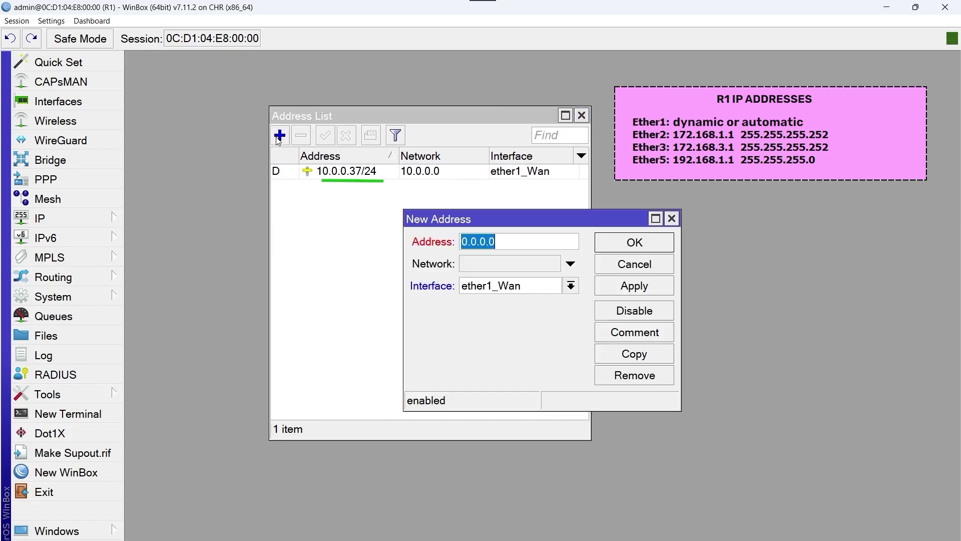
click(570, 285)
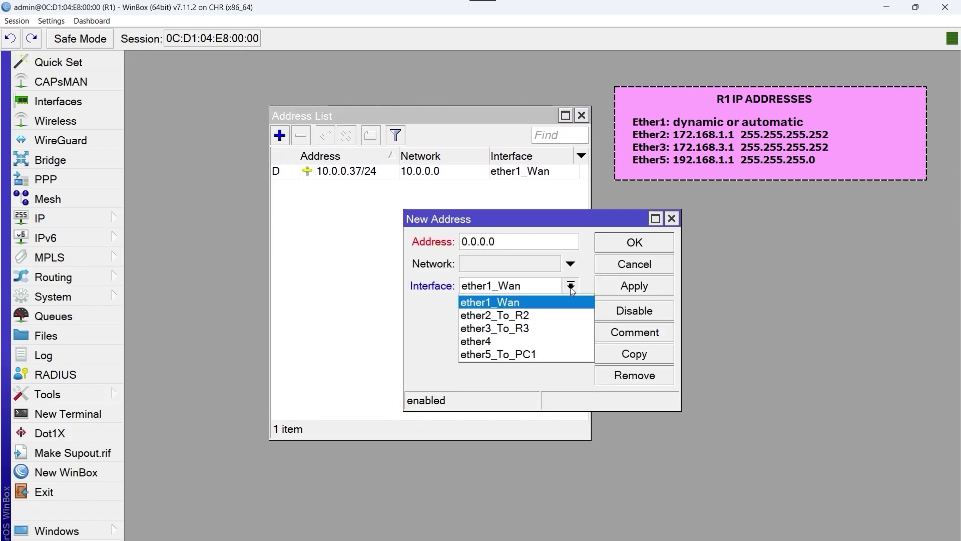
click(558, 314)
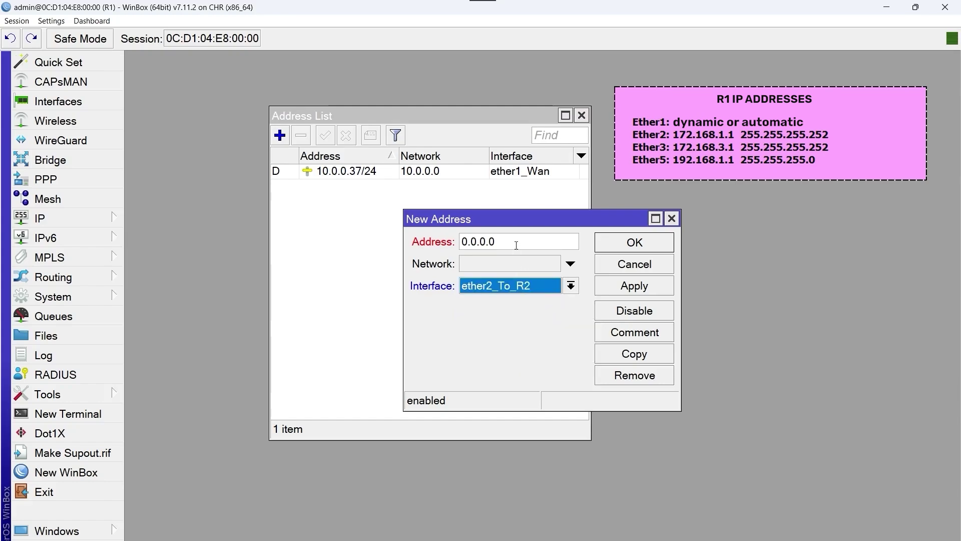
double_click(516, 244)
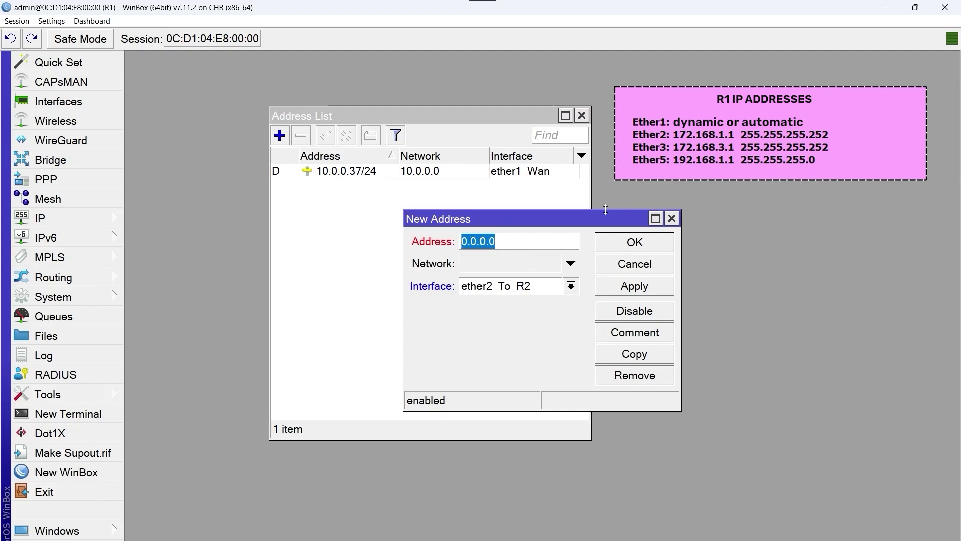
text(172.16)
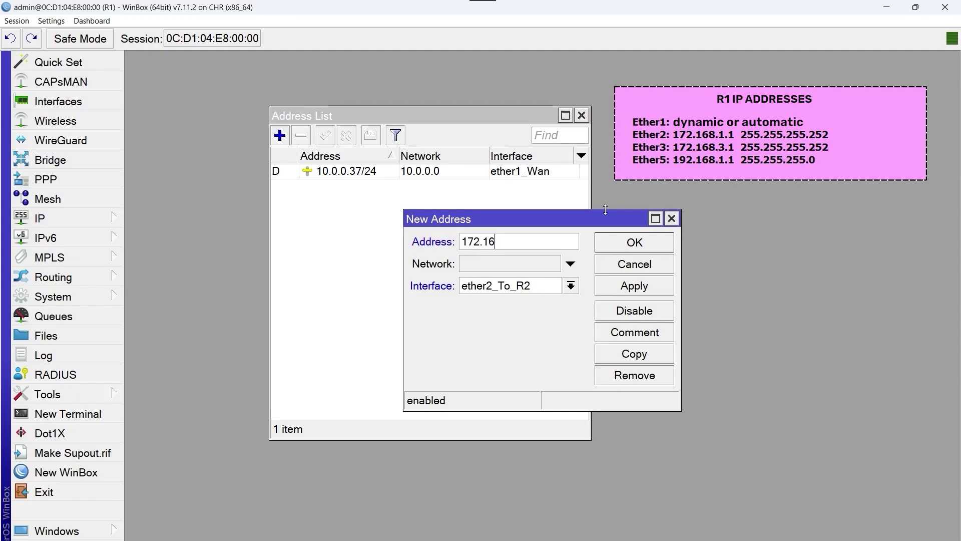
text(8.1.1/30)
click(623, 250)
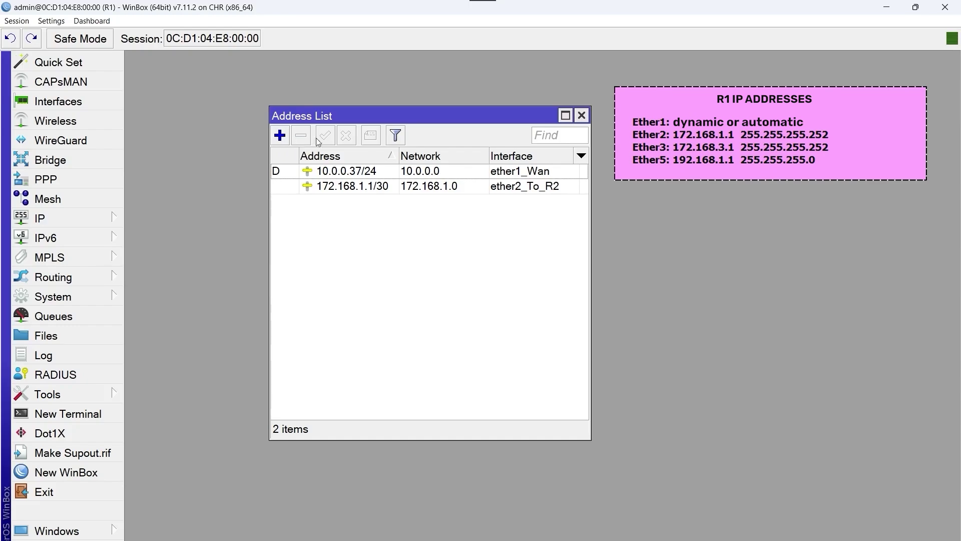
Step: Add the address 172.168.3.1/30 on interface ether3_To_R3
click(280, 135)
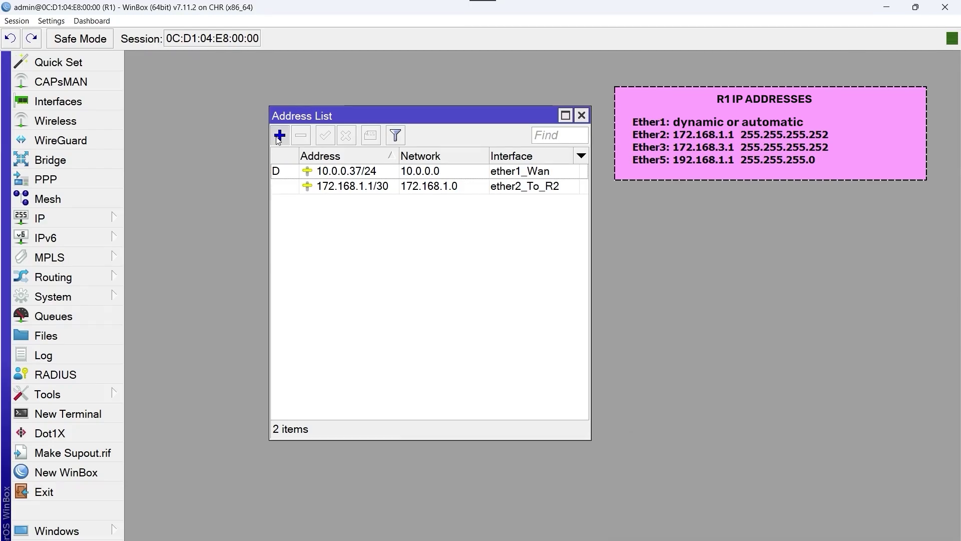
click(534, 285)
click(528, 328)
double_click(511, 242)
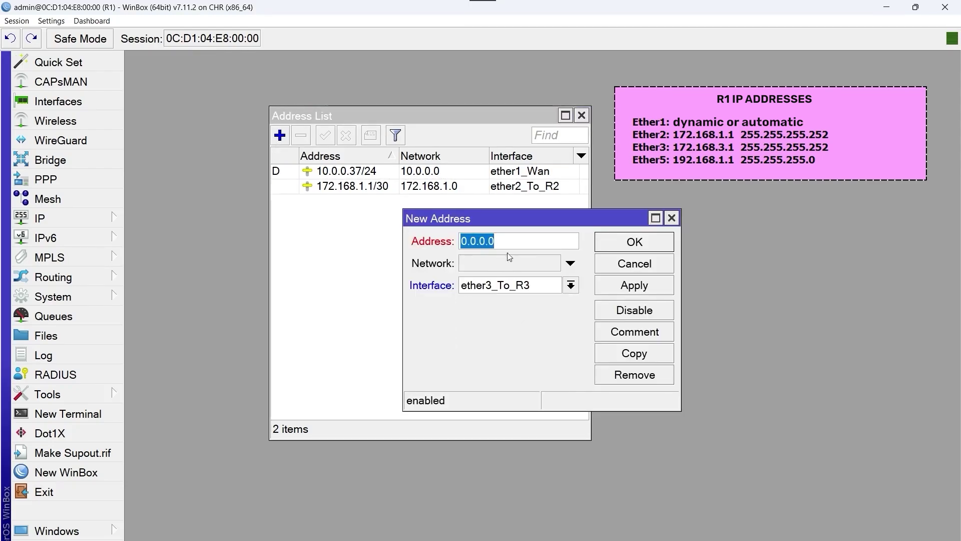
text(172.168.3.1/30)
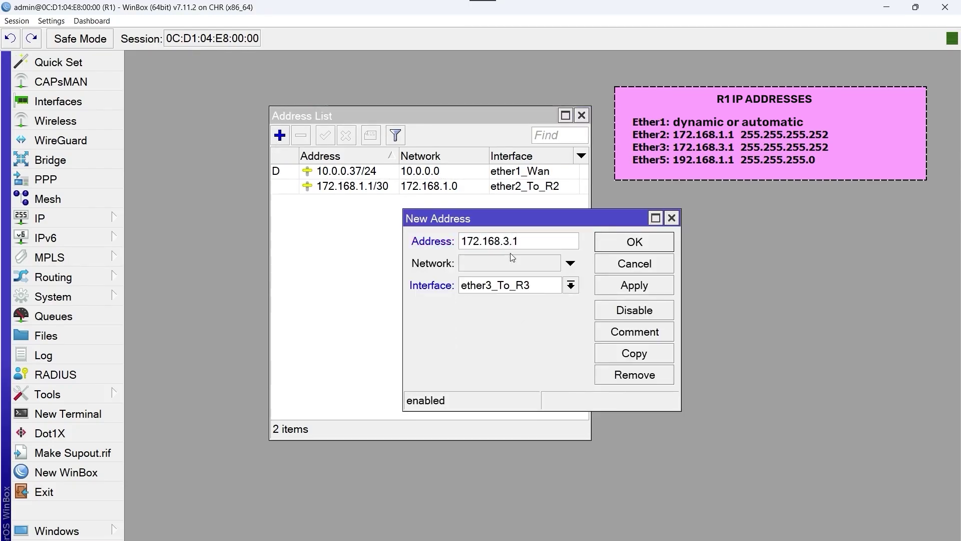
click(627, 286)
click(640, 245)
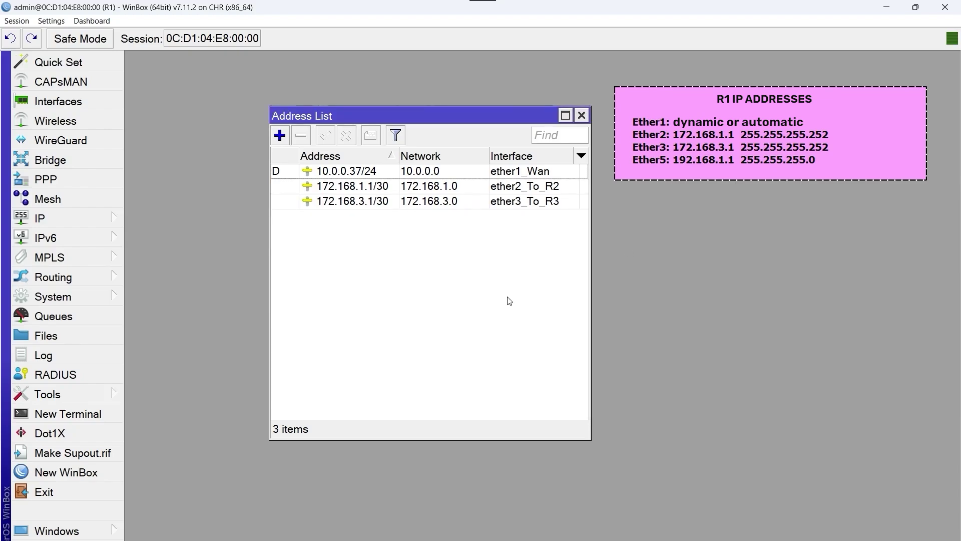
Step: Add the address 192.168.1.1/24 on interface ether5_To_PC1
click(280, 135)
click(576, 285)
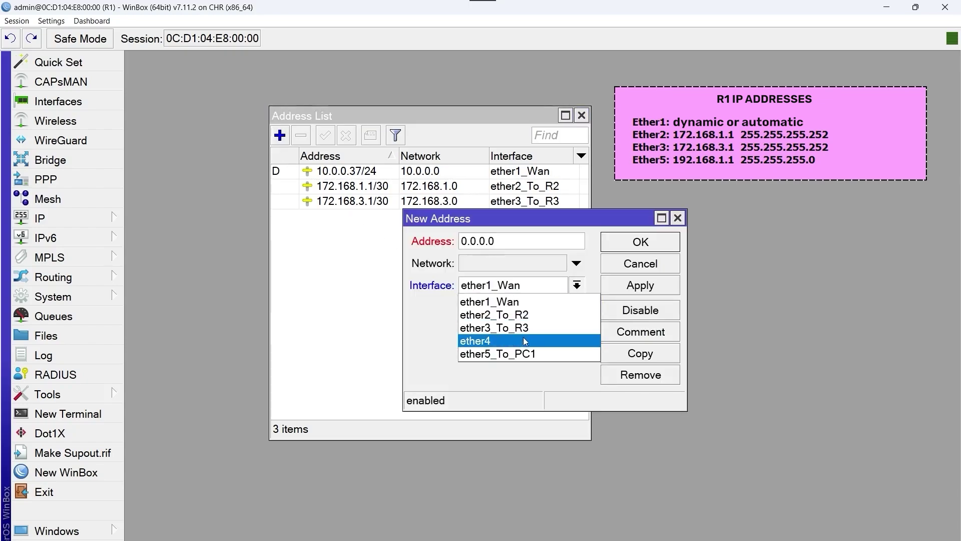
click(503, 350)
drag(507, 217, 407, 259)
click(472, 279)
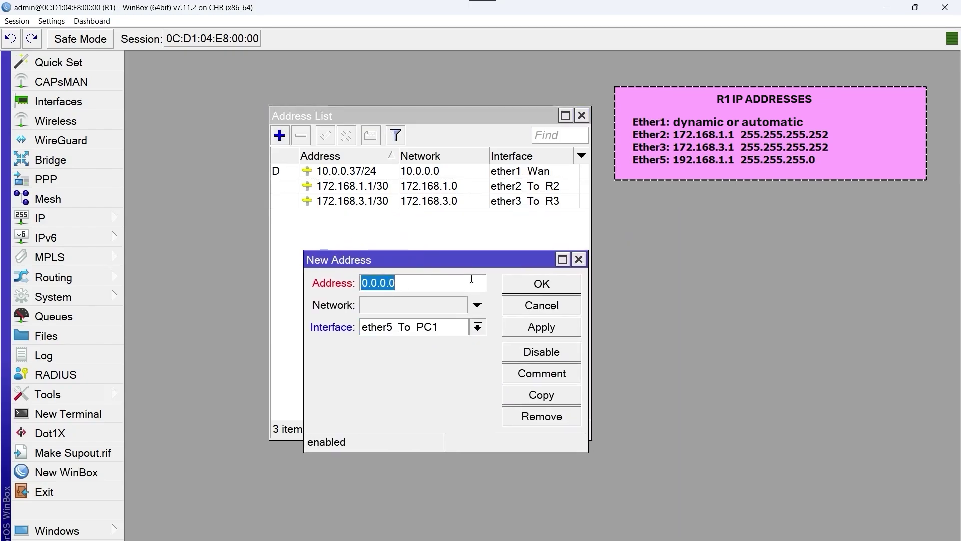
text(172)
key(BackSpace)
key(BackSpace)
text(92)
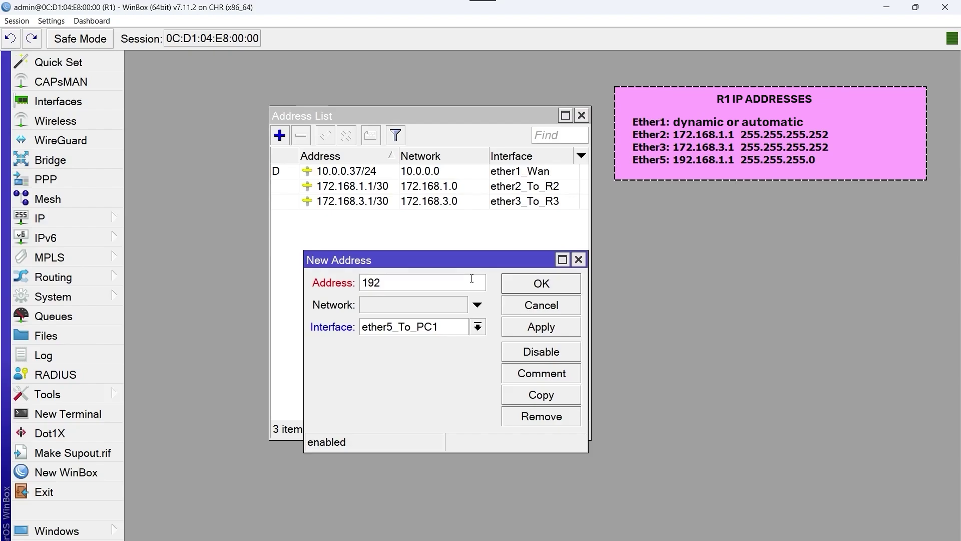
text(.168.1.1/24)
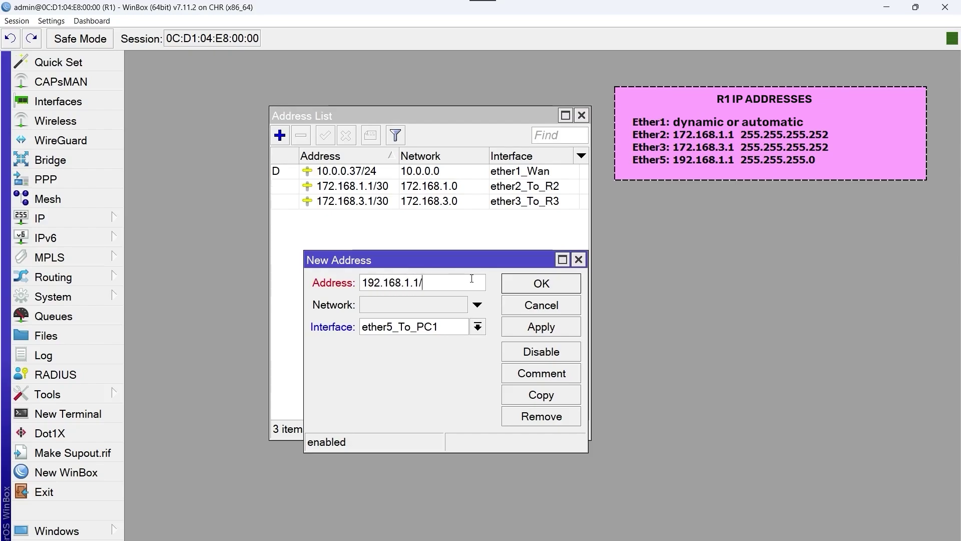
click(564, 332)
click(558, 286)
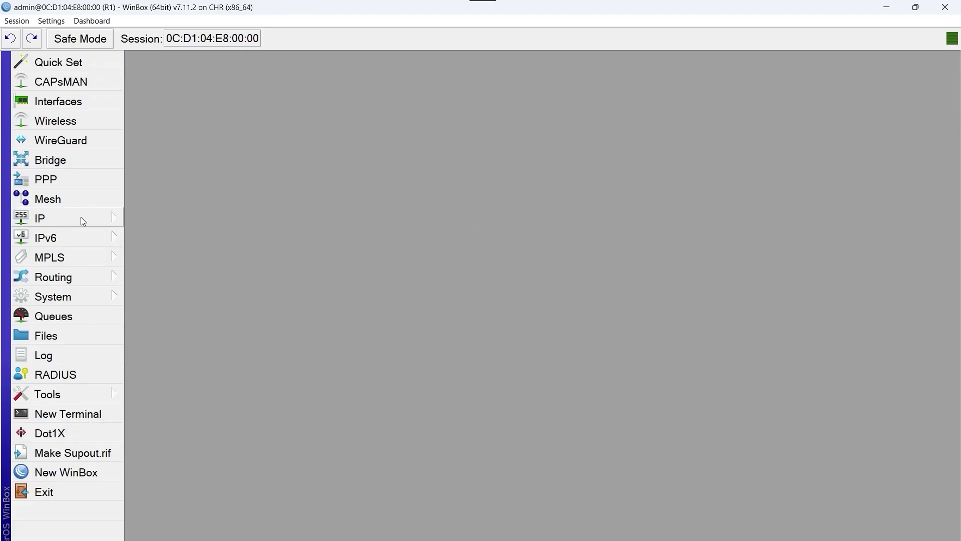
Step: Add a srcnat NAT rule out ether1_Wan with action masquerade, then close the Firewall window
click(80, 218)
click(179, 209)
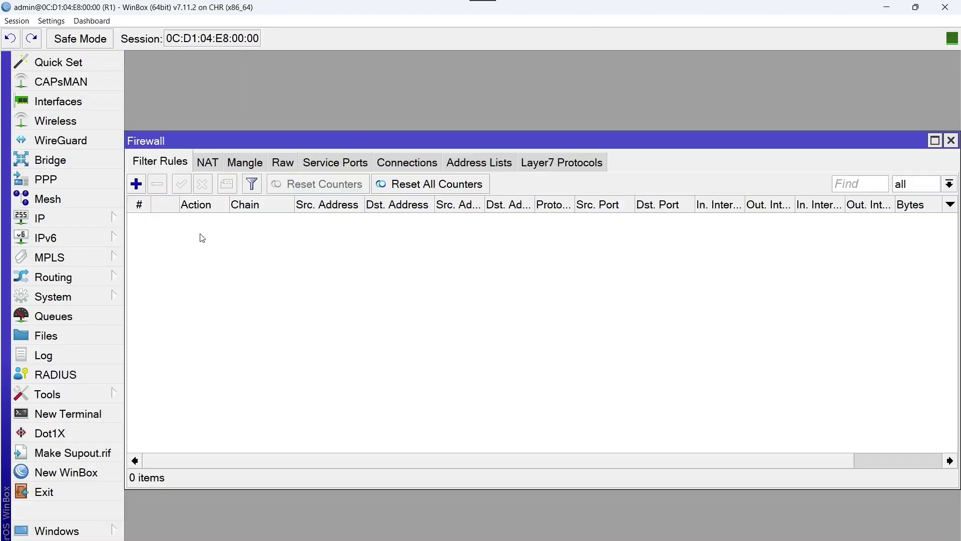
click(215, 166)
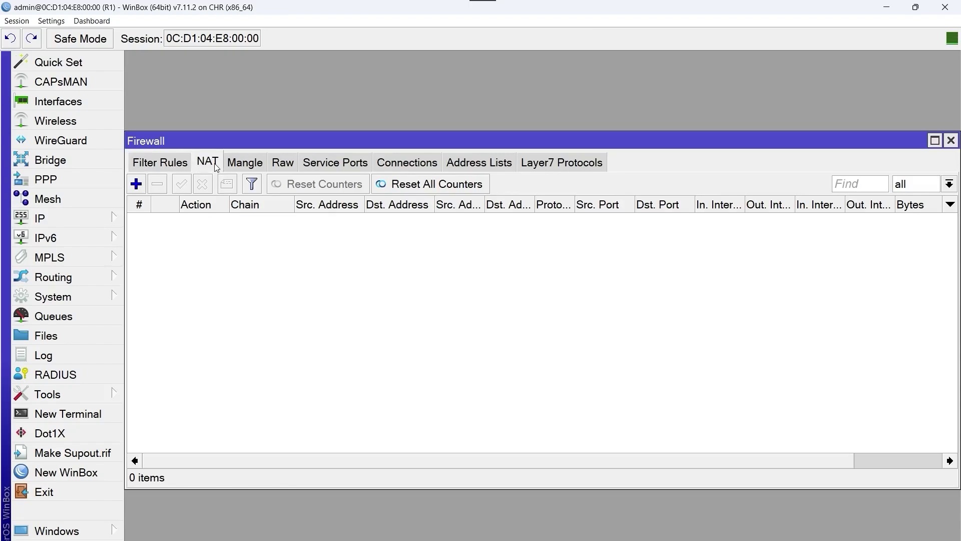
click(136, 184)
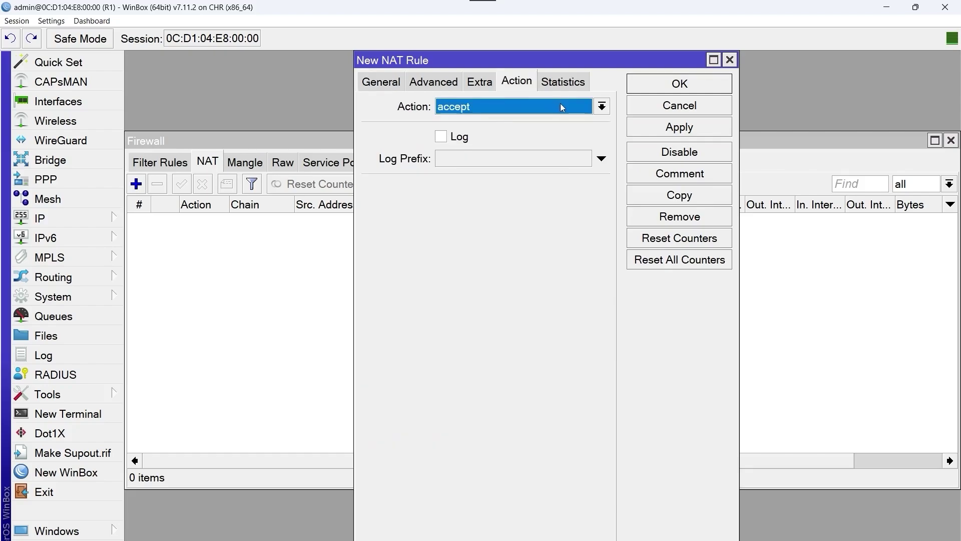
click(561, 105)
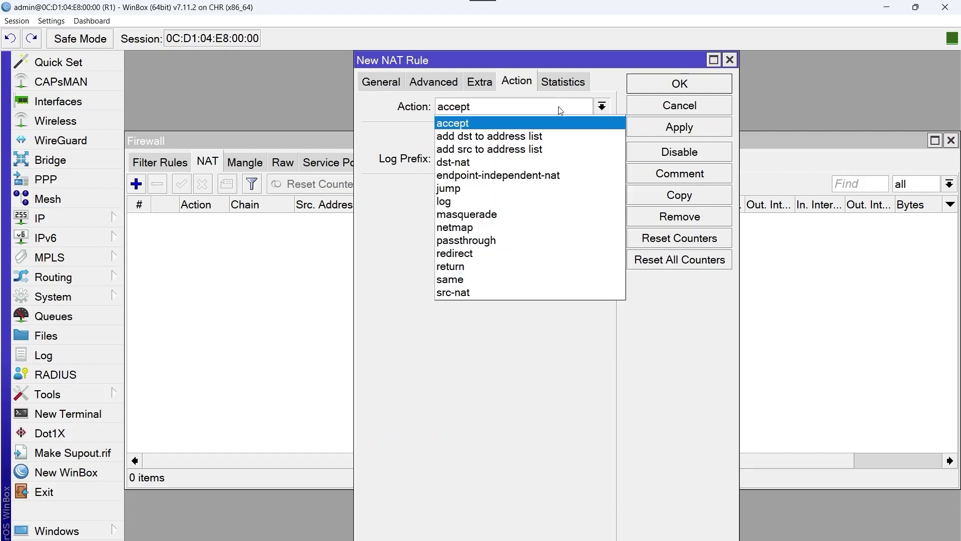
click(524, 213)
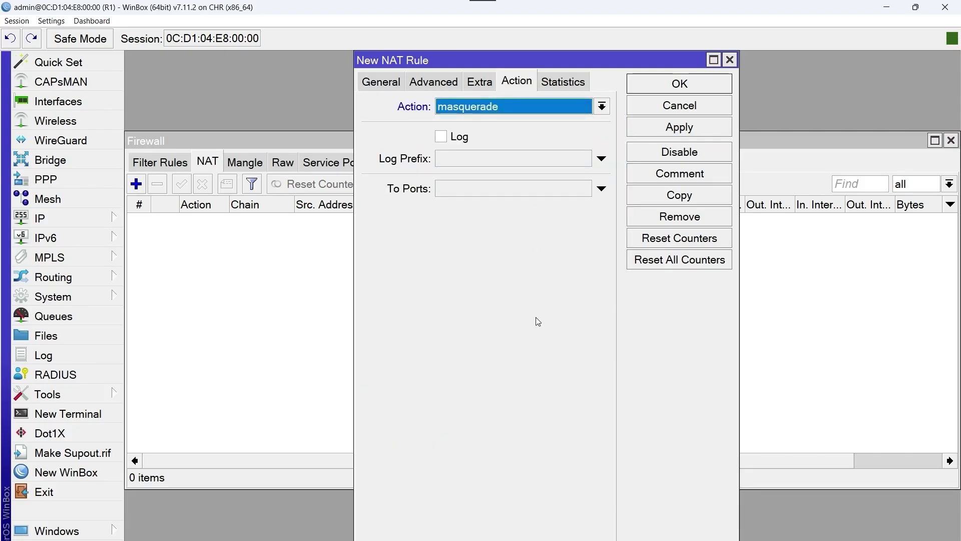
click(712, 133)
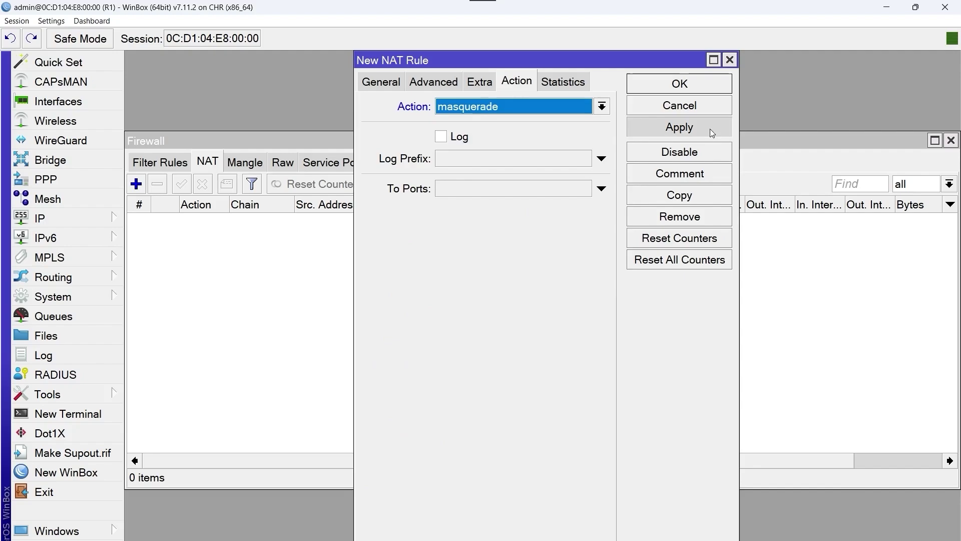
key(Return)
click(951, 140)
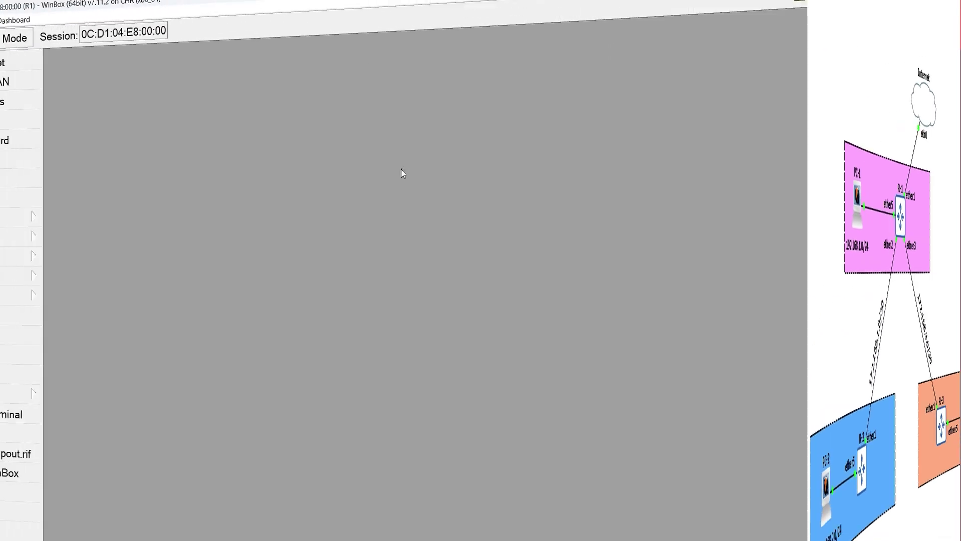
Step: Start the DHCP Setup wizard and choose ether5_To_PC1 as the server interface
click(90, 219)
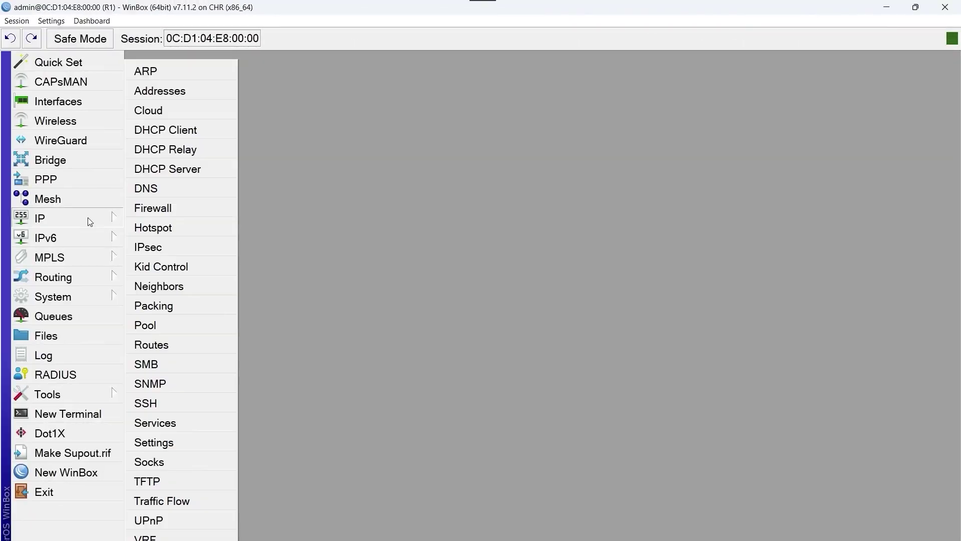
click(190, 176)
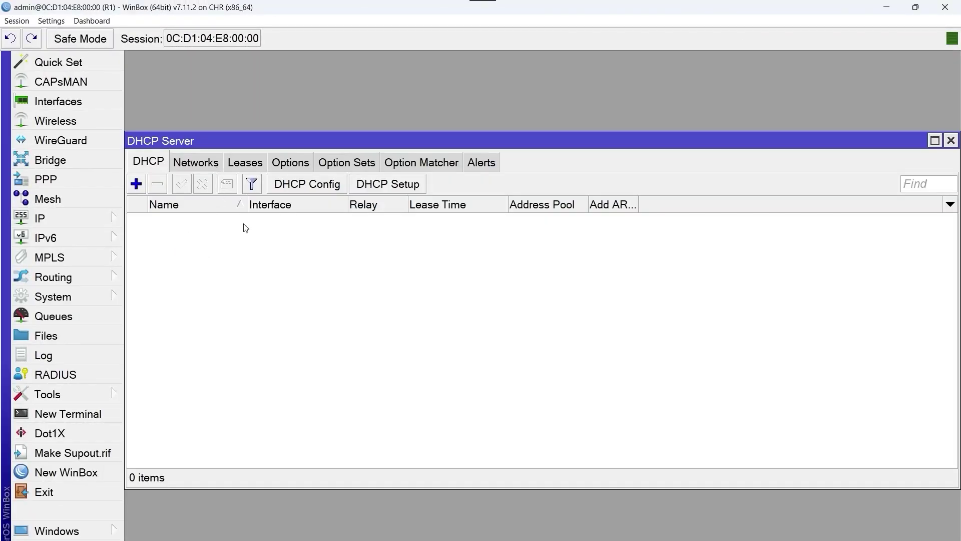
click(392, 184)
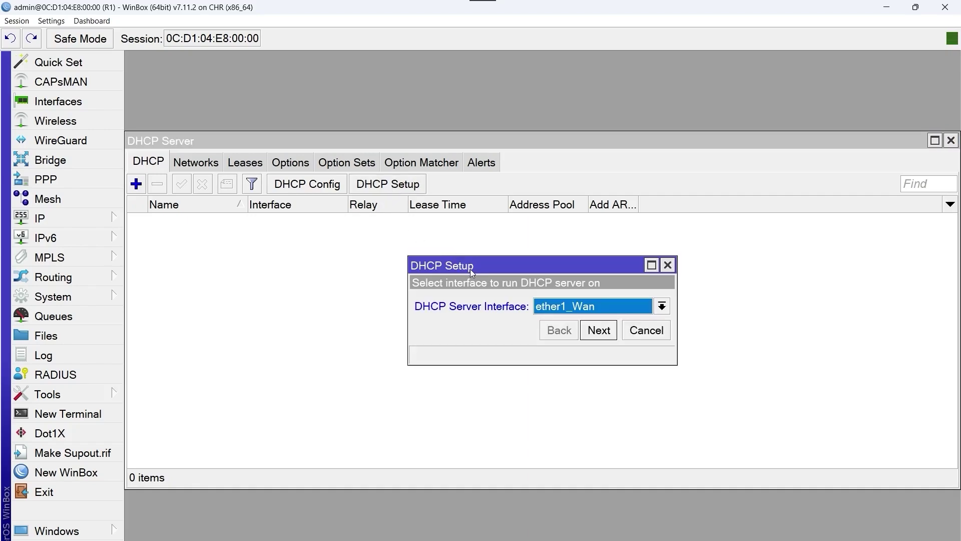
drag(467, 267, 232, 227)
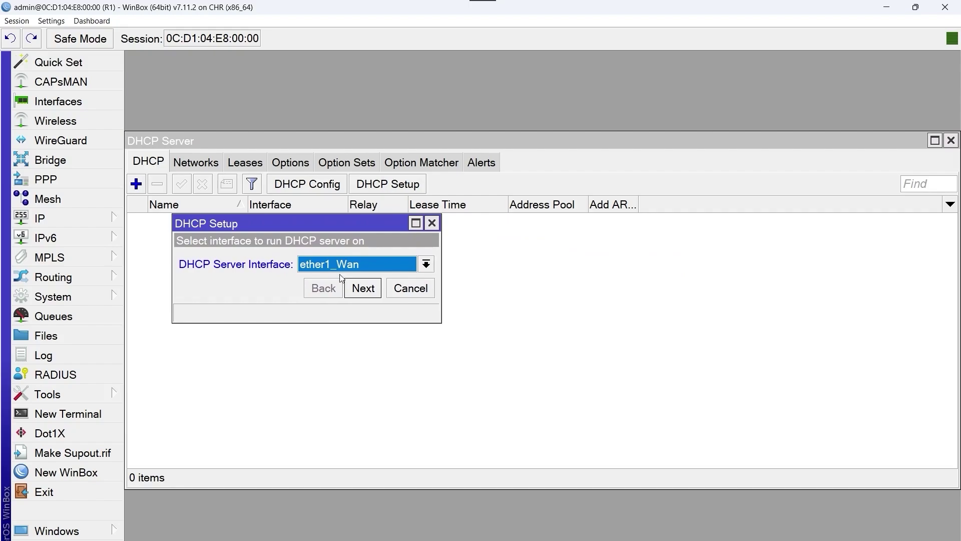
click(412, 271)
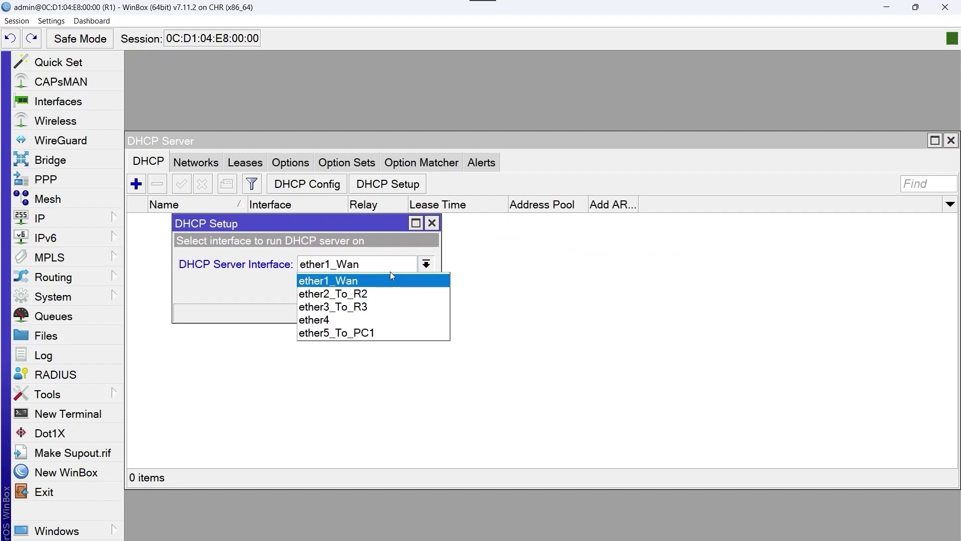
click(378, 332)
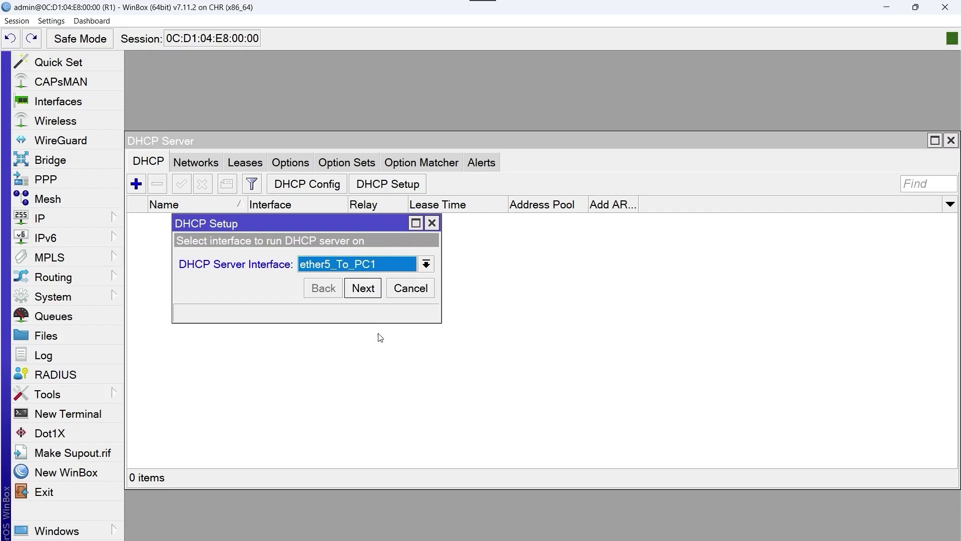
Step: Accept the 192.168.1.0/24 network, 192.168.1.1 gateway, address pool, DNS and 00:30:00 lease defaults
click(376, 296)
click(374, 294)
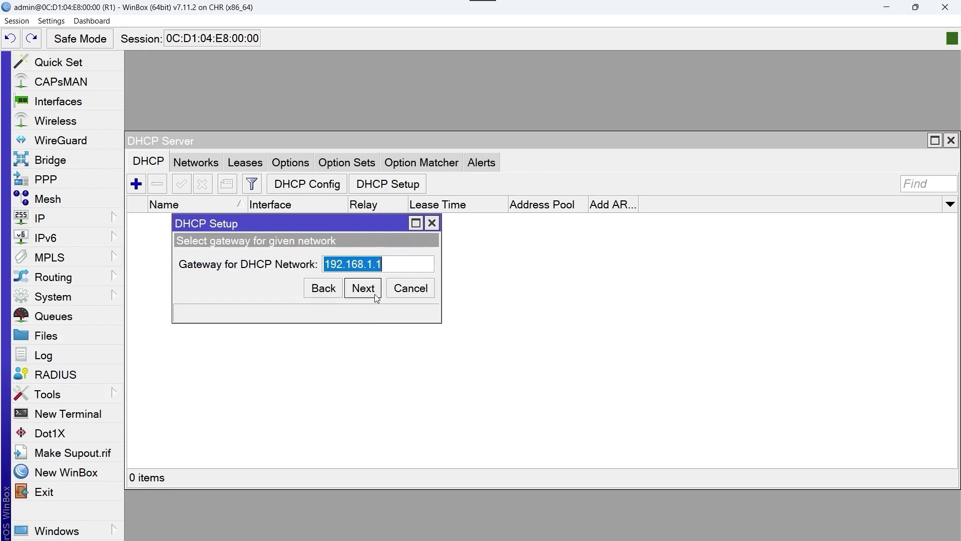
click(375, 294)
click(374, 294)
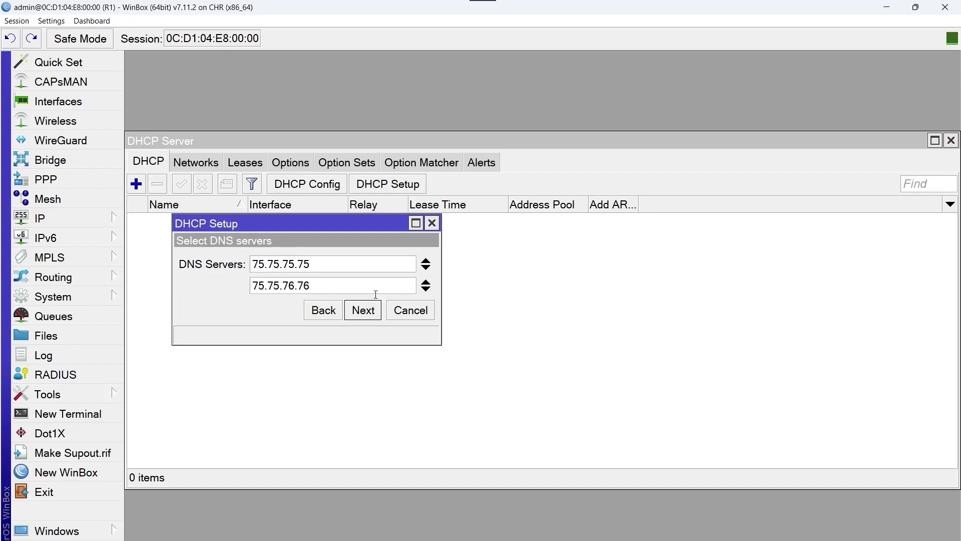
click(377, 312)
click(376, 312)
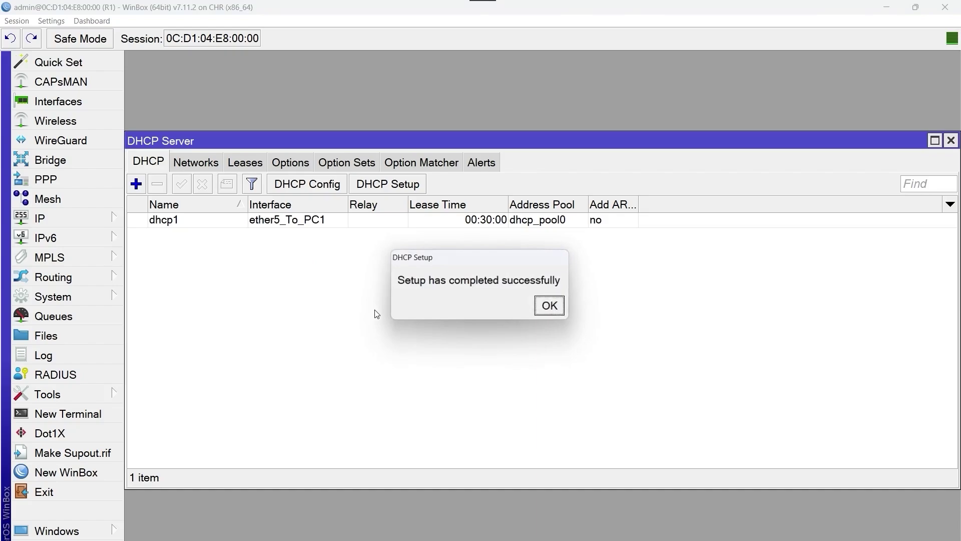
click(550, 306)
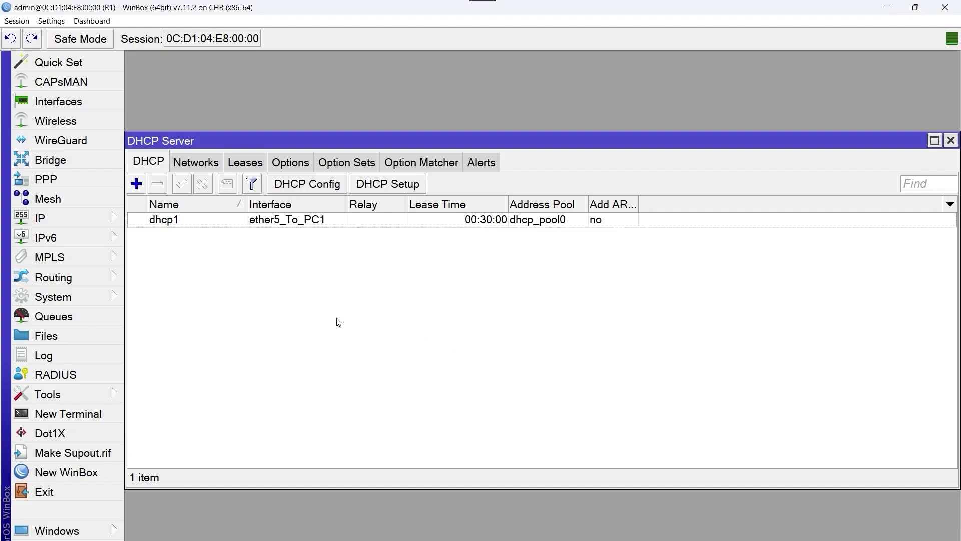
Step: Confirm the DHCP Server Leases list holds 0 items, then return to the GNS3 topology
drag(868, 142, 874, 80)
click(266, 103)
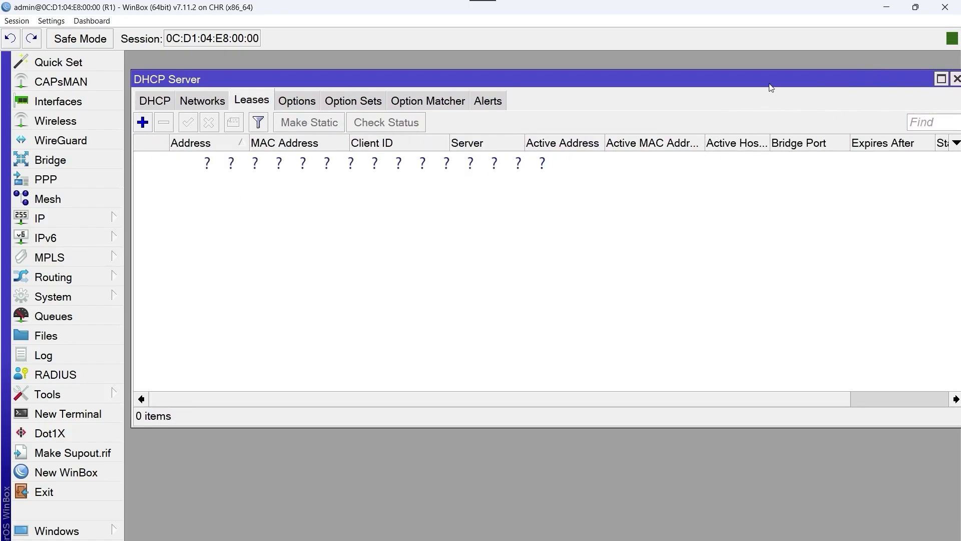
mouse_move(771, 88)
mouse_down()
mouse_move(755, 79)
mouse_move(764, 80)
mouse_up()
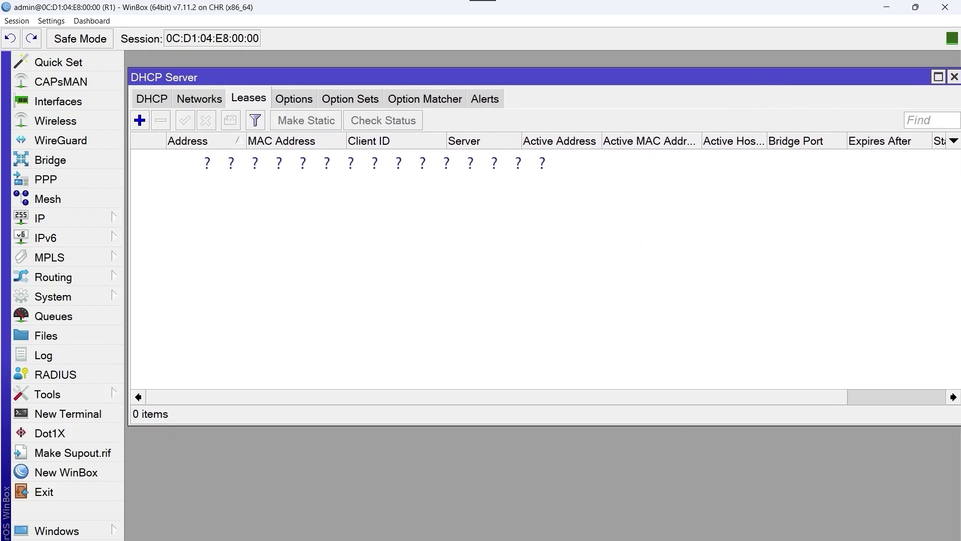
click(730, 498)
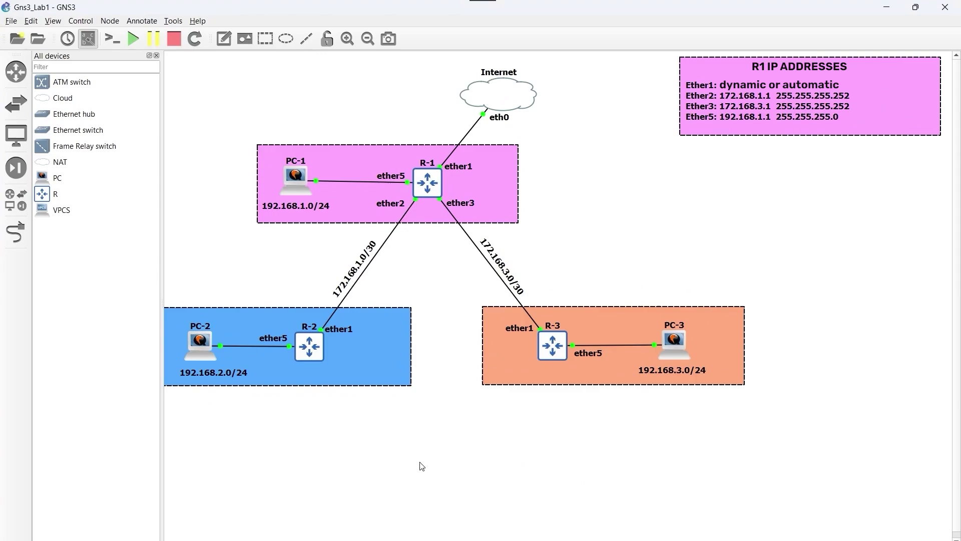
Step: Open PC-1's console from its node menu to reach the Ubuntu login screen
right_click(303, 180)
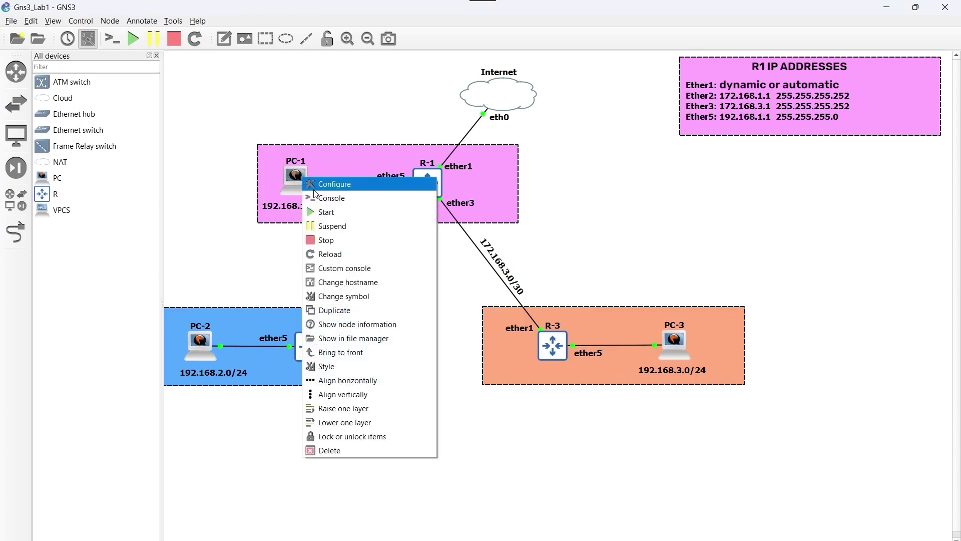
click(344, 199)
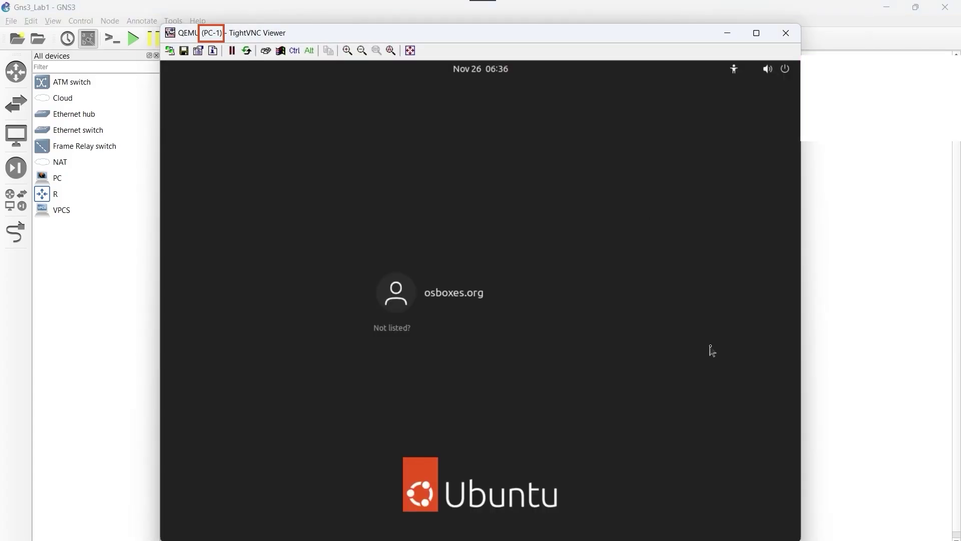
Step: Sign in to PC-1 with the account password and see ping 8.8.8.8 fail with Network is unreachable
click(473, 304)
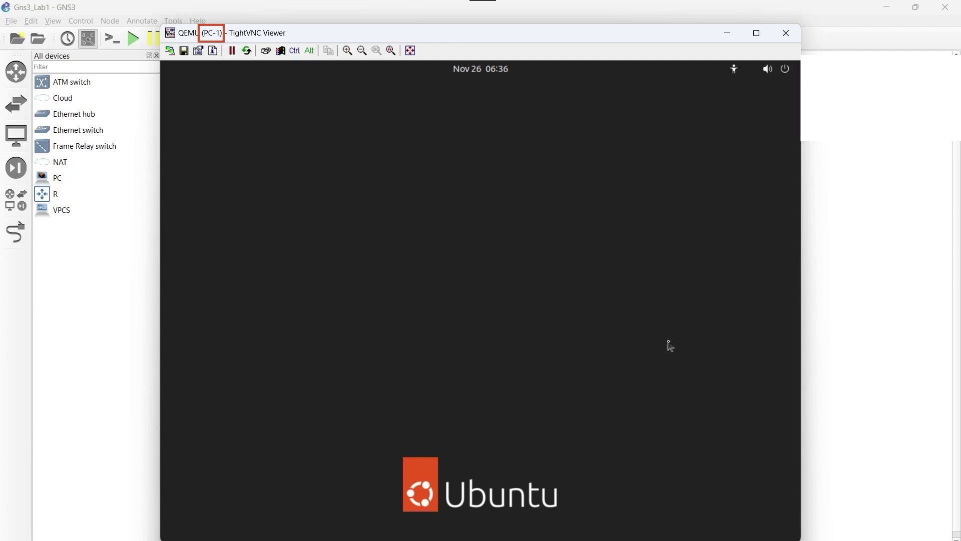
text(osb)
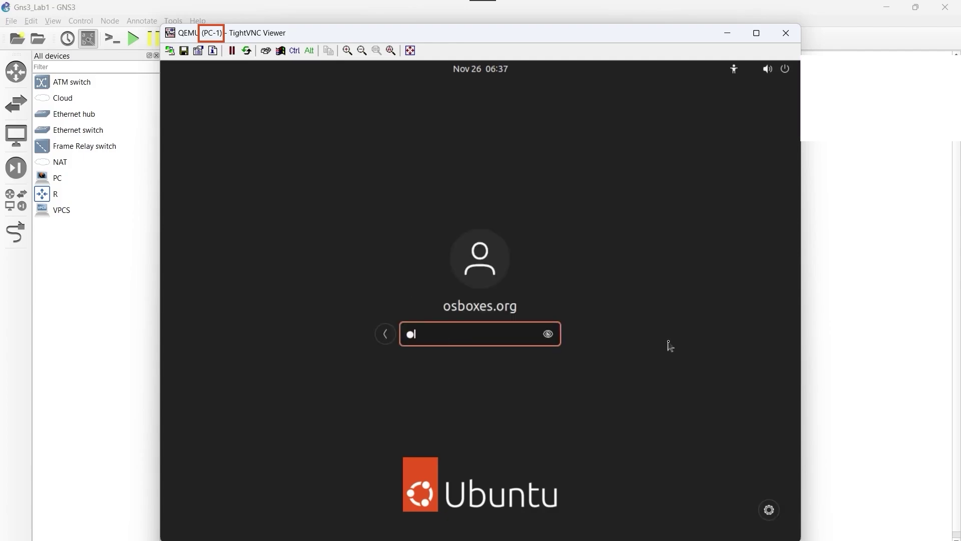
text(oxes.org)
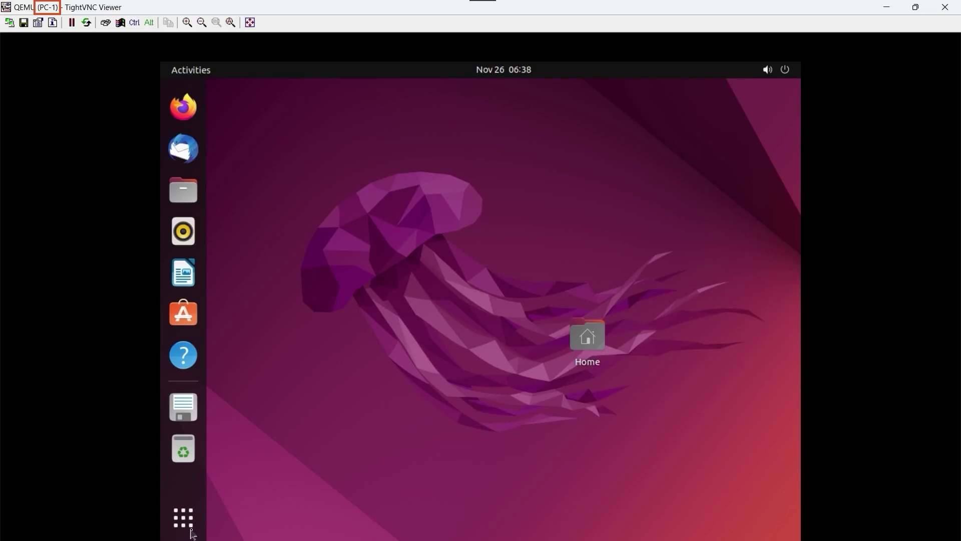
key(ctrl+alt+t)
text(ping )
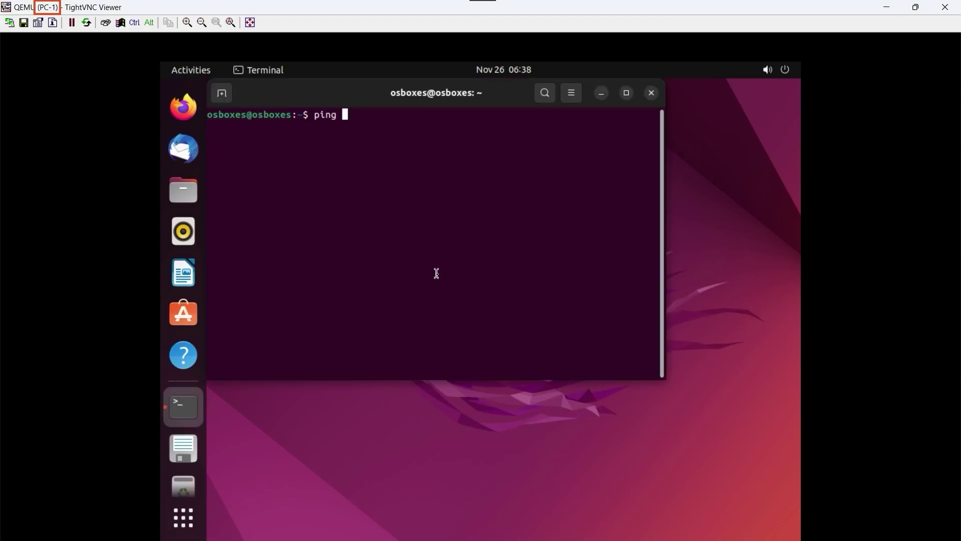
text(8.8.8.8)
key(Return)
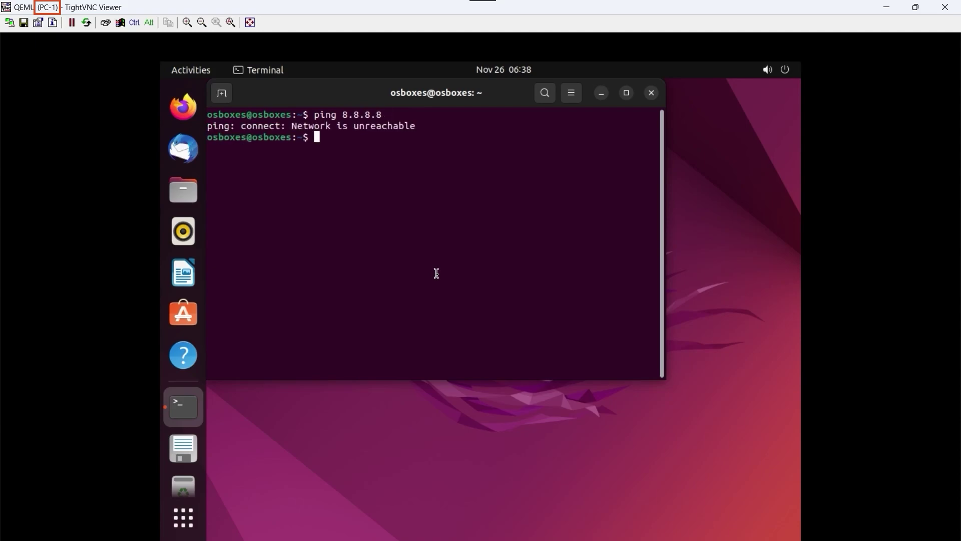
click(604, 98)
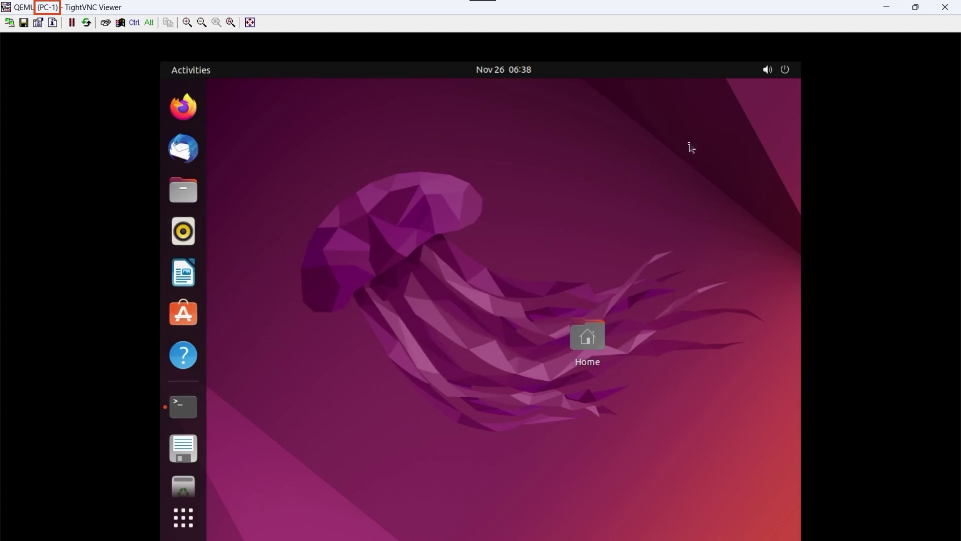
Step: Connect PC-1's wired network and verify its lease 192.168.1.254 in WinBox
click(182, 522)
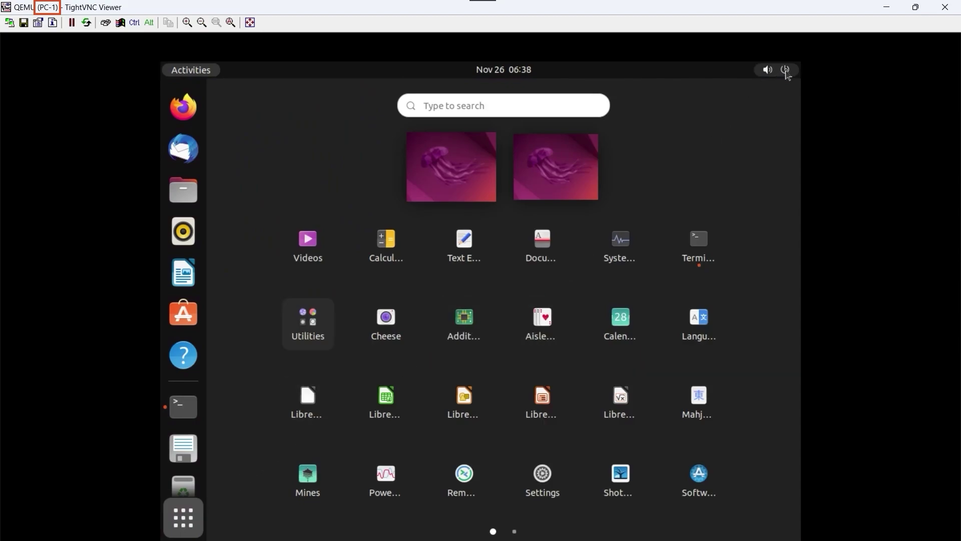
click(786, 71)
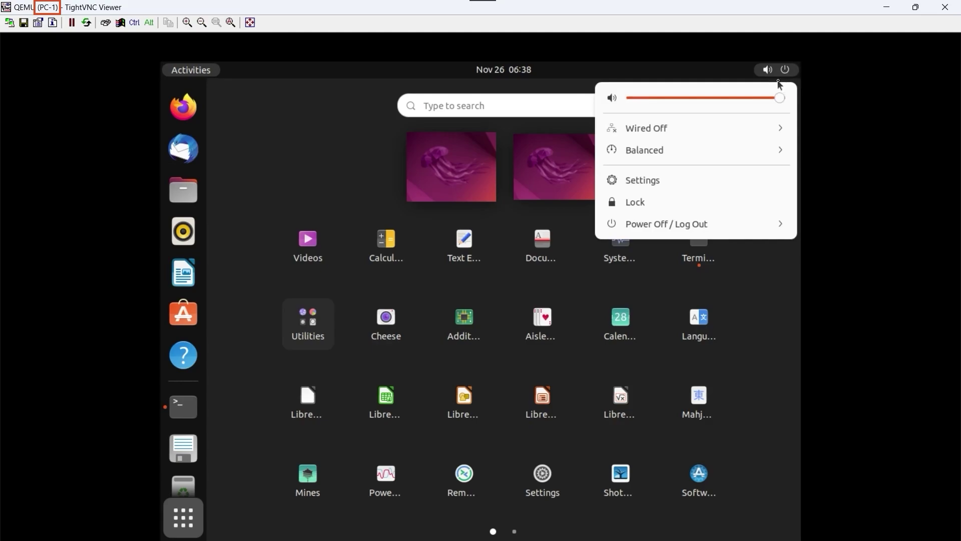
click(745, 128)
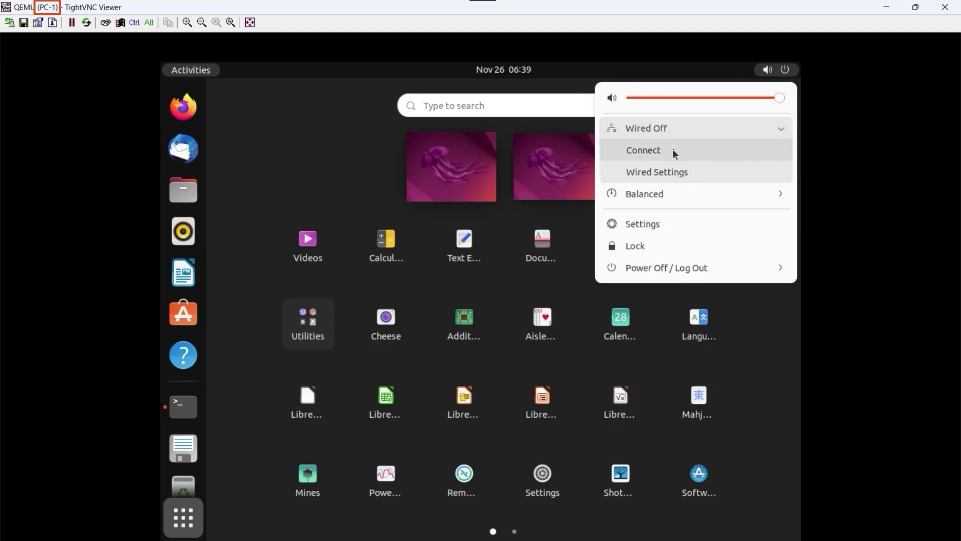
click(655, 156)
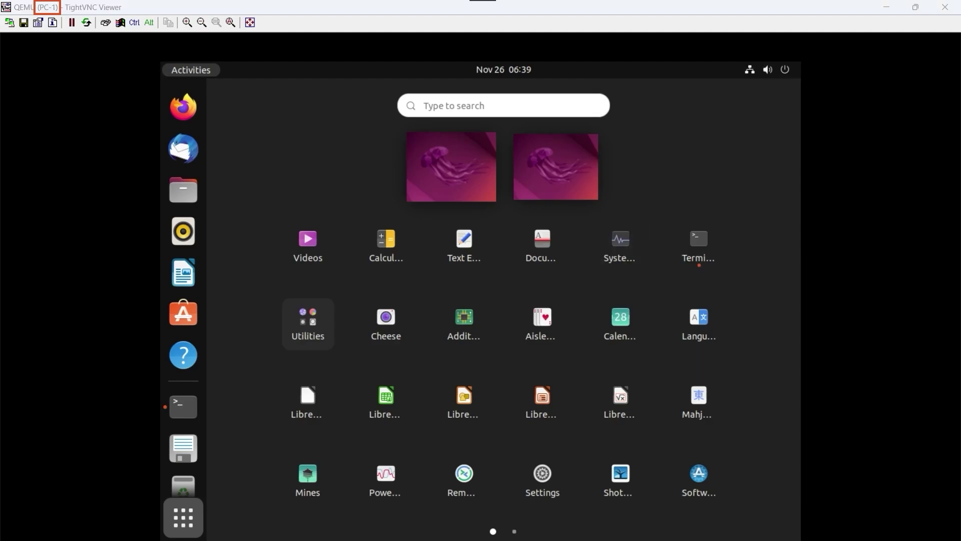
click(635, 520)
click(267, 159)
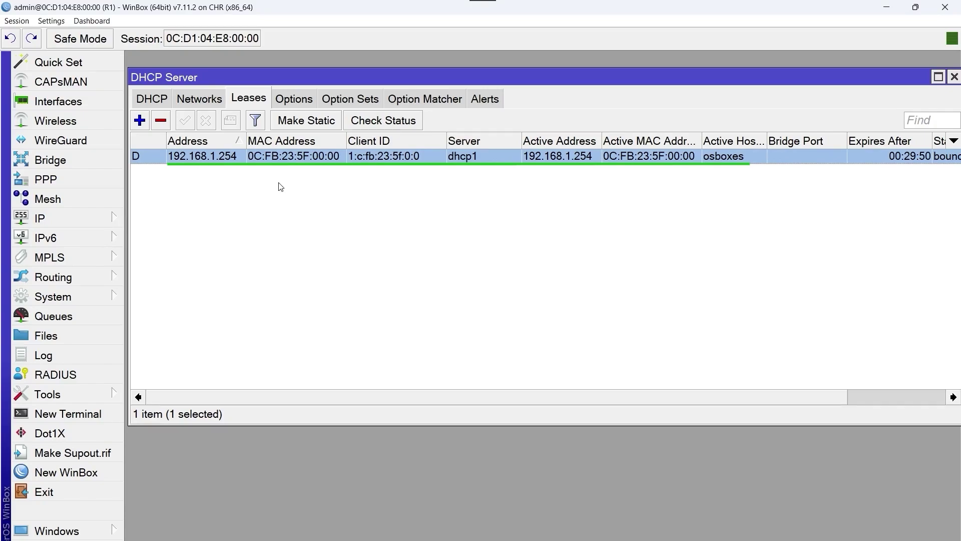
Step: Rerun ping 8.8.8.8 in PC-1's terminal and confirm replies now arrive
click(764, 518)
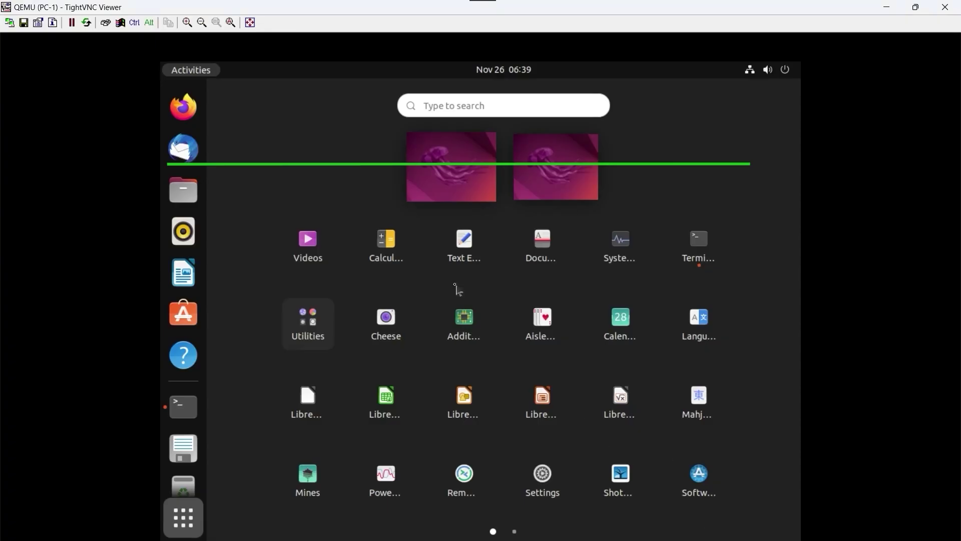
click(680, 245)
key(Up)
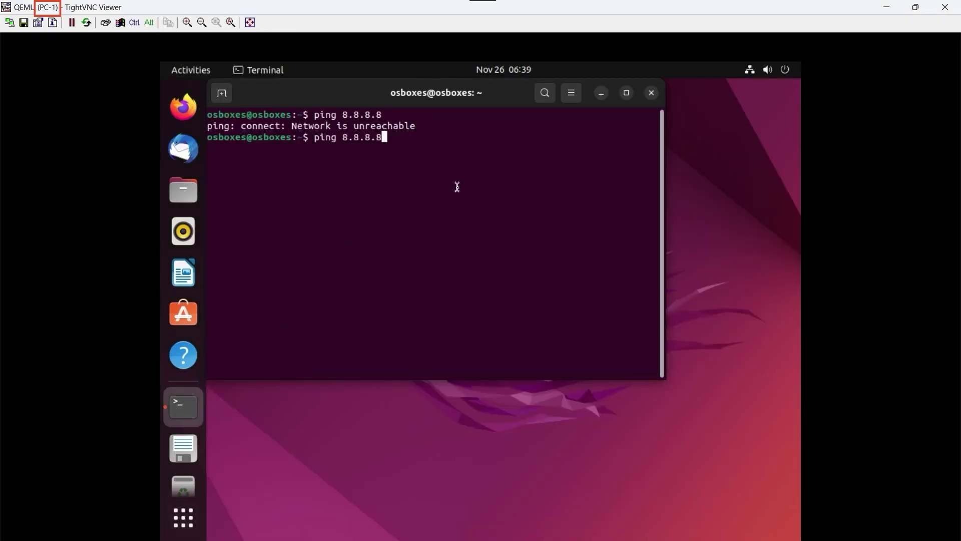
key(Return)
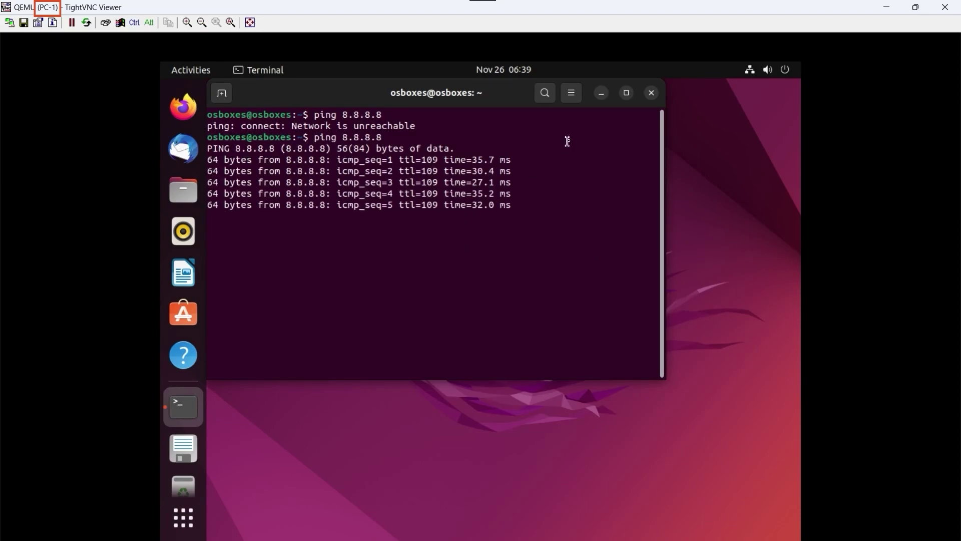
click(603, 95)
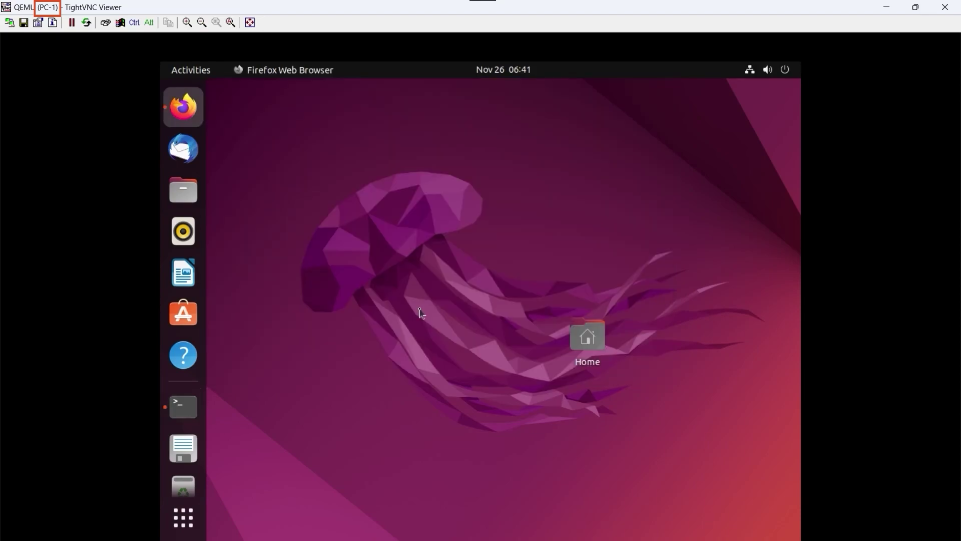
Step: Launch Firefox on PC-1 and browse to mikrotik.com
click(184, 107)
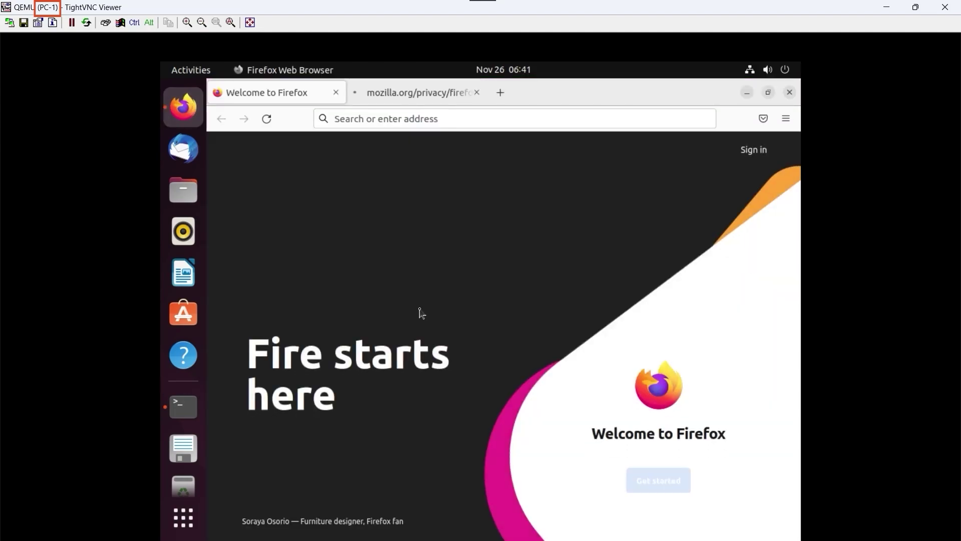
click(417, 119)
text(mikrotik.com)
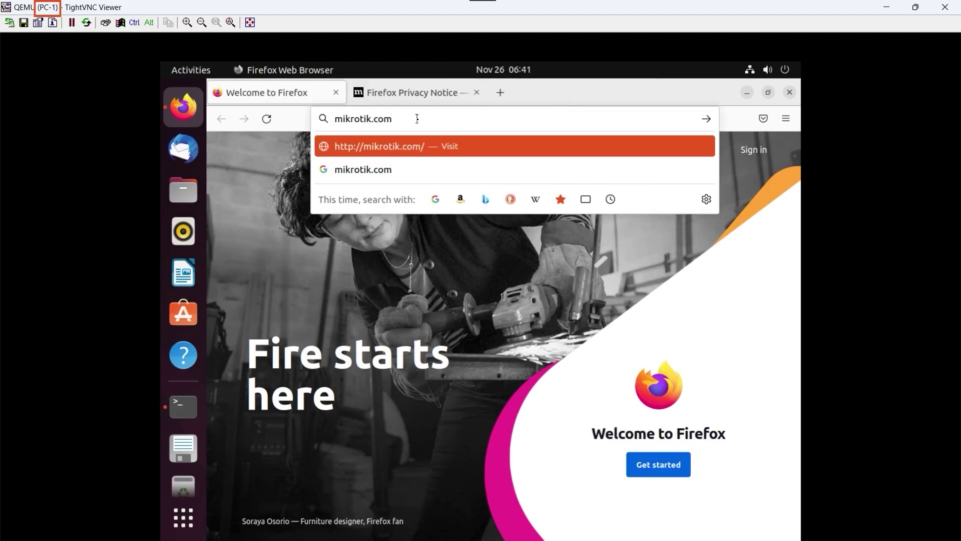
key(Return)
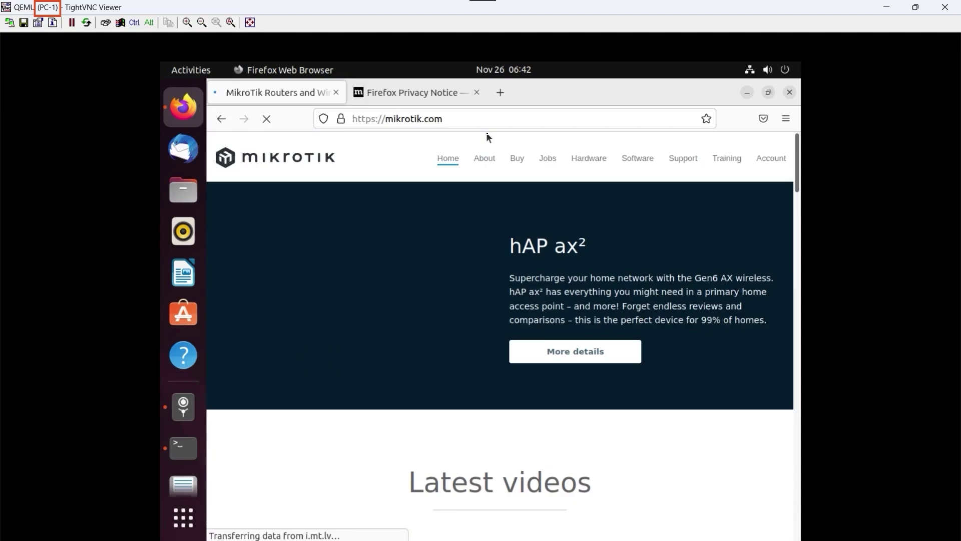